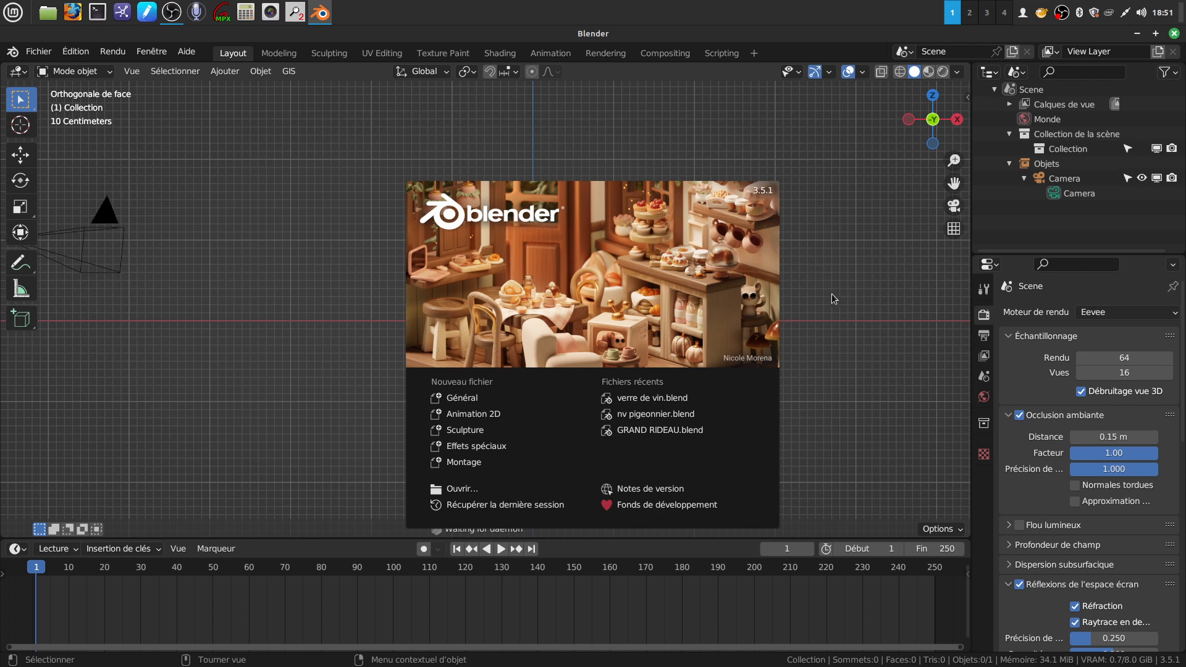
Dismiss the splash screen and start the Shortcut VUr input display in the 3D viewport.
click(835, 237)
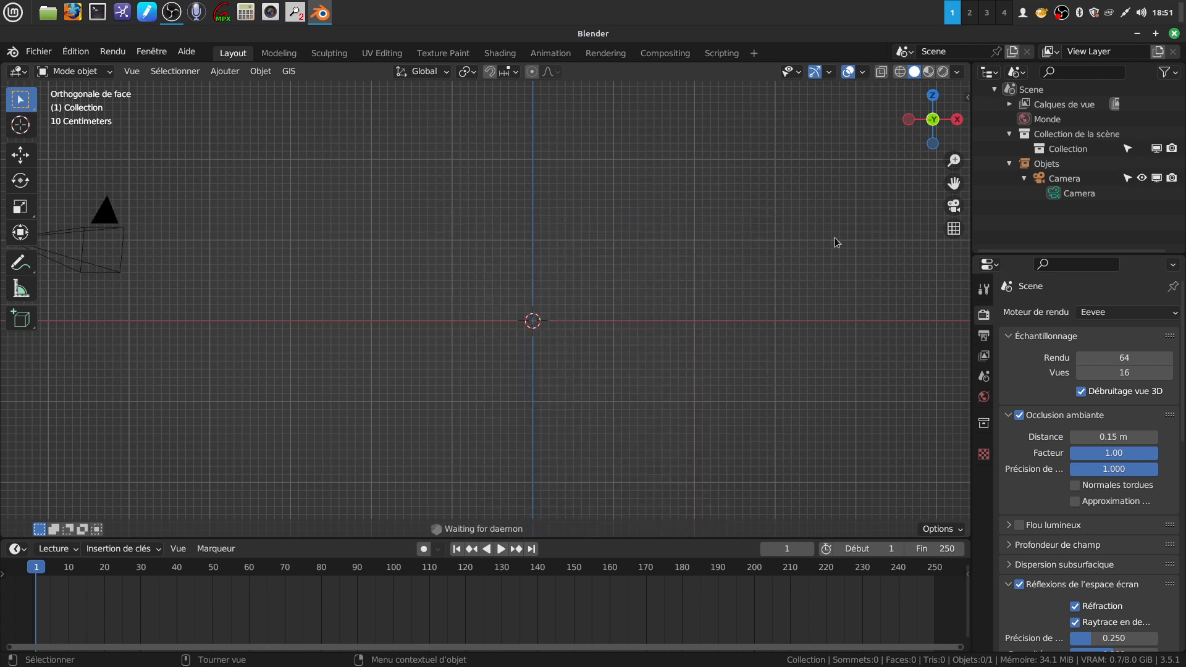
key(n)
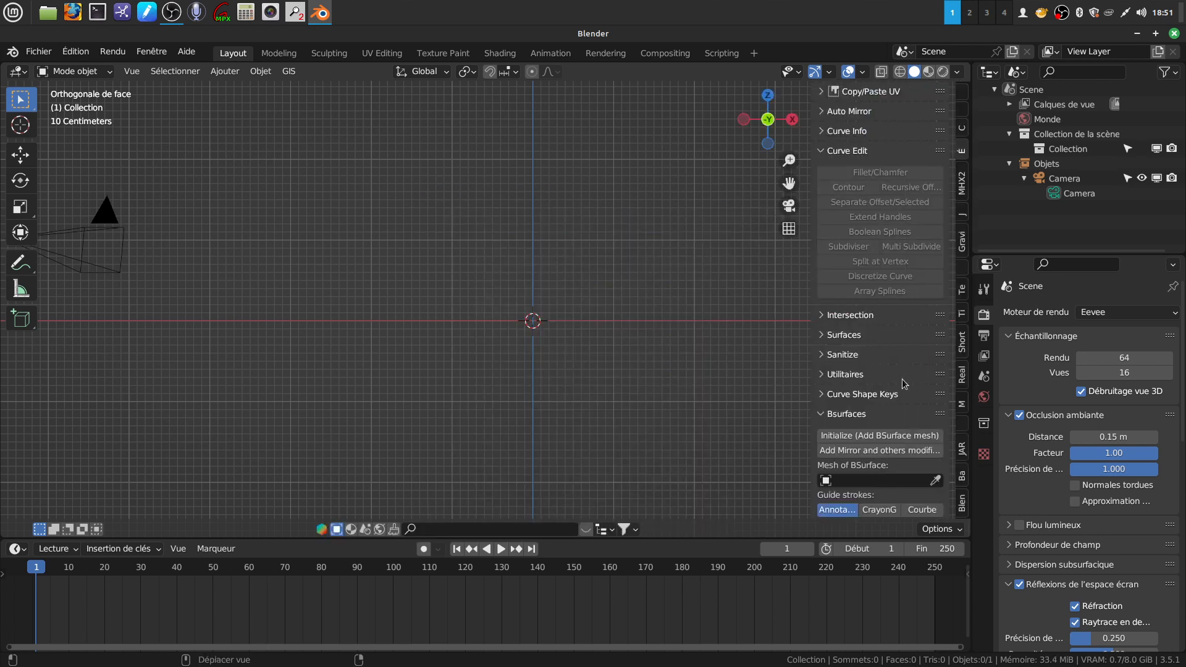
click(962, 348)
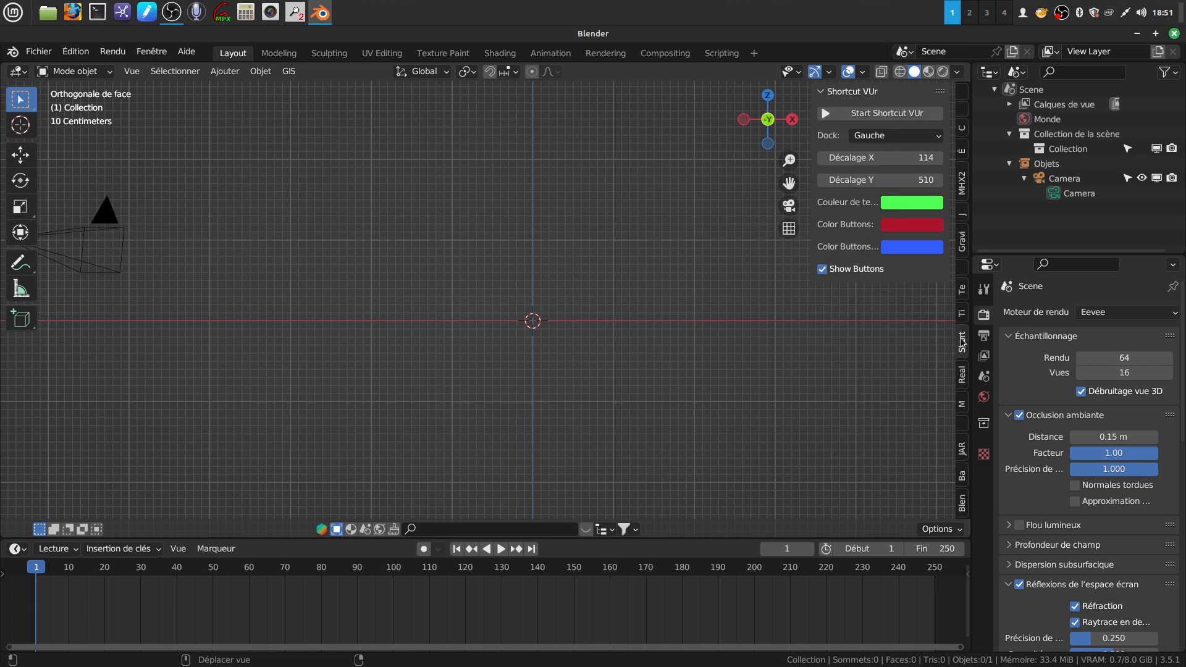
click(864, 120)
key(n)
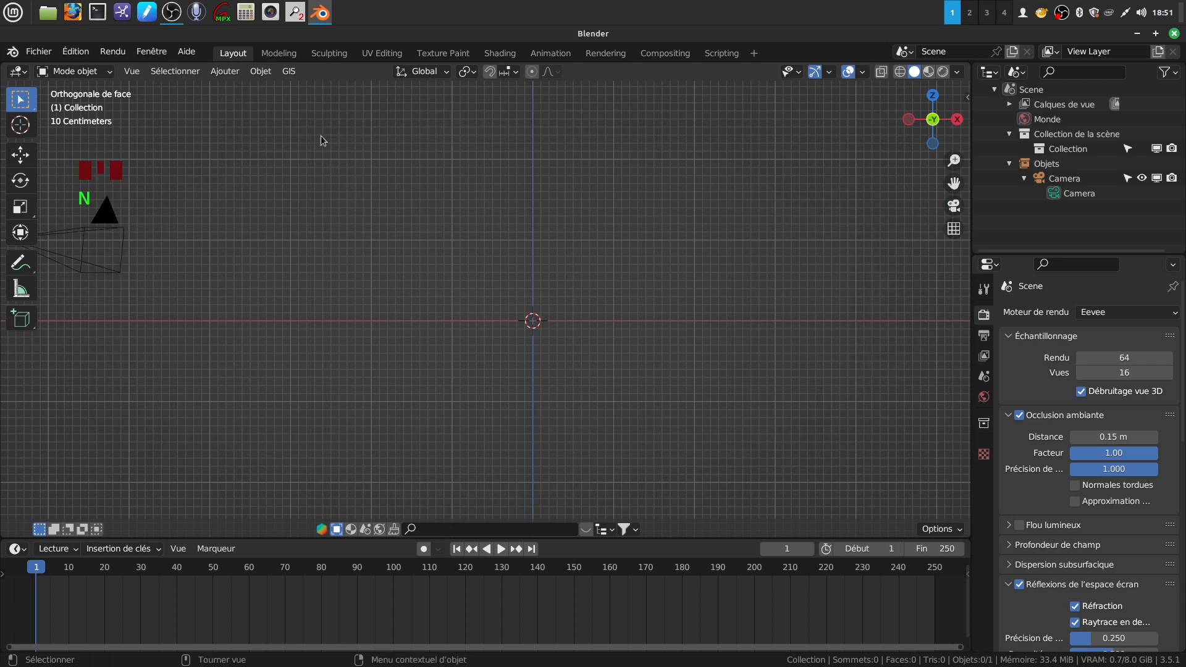
Add a UV sphere mesh at the world origin.
click(224, 71)
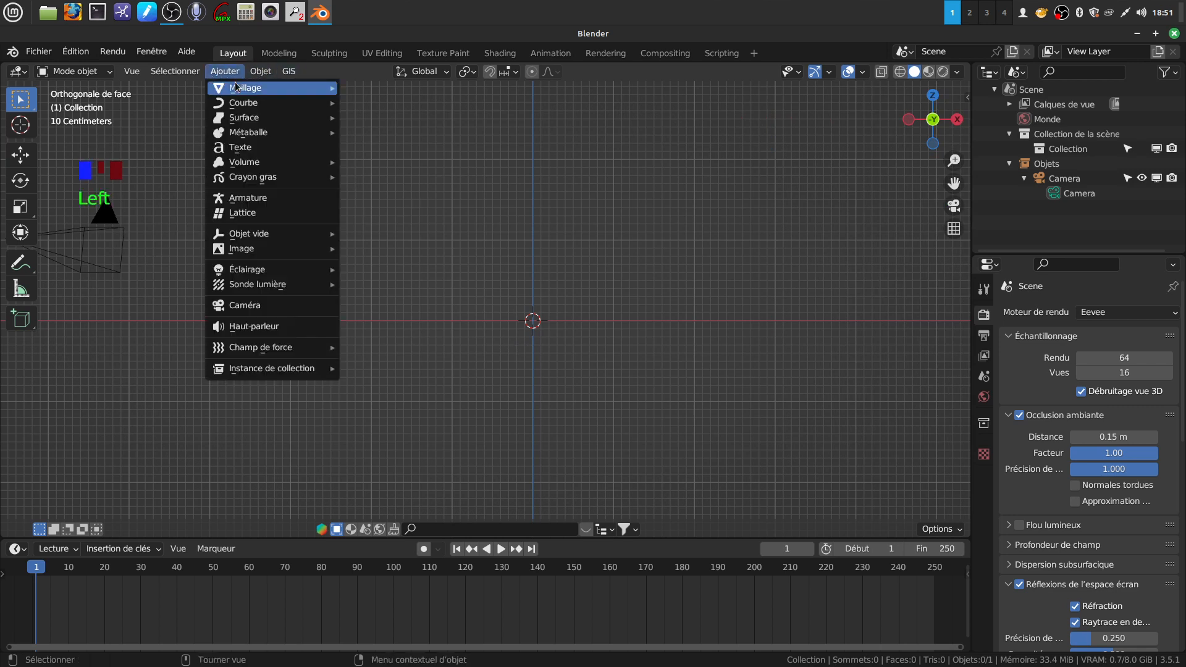
mouse_move(239, 89)
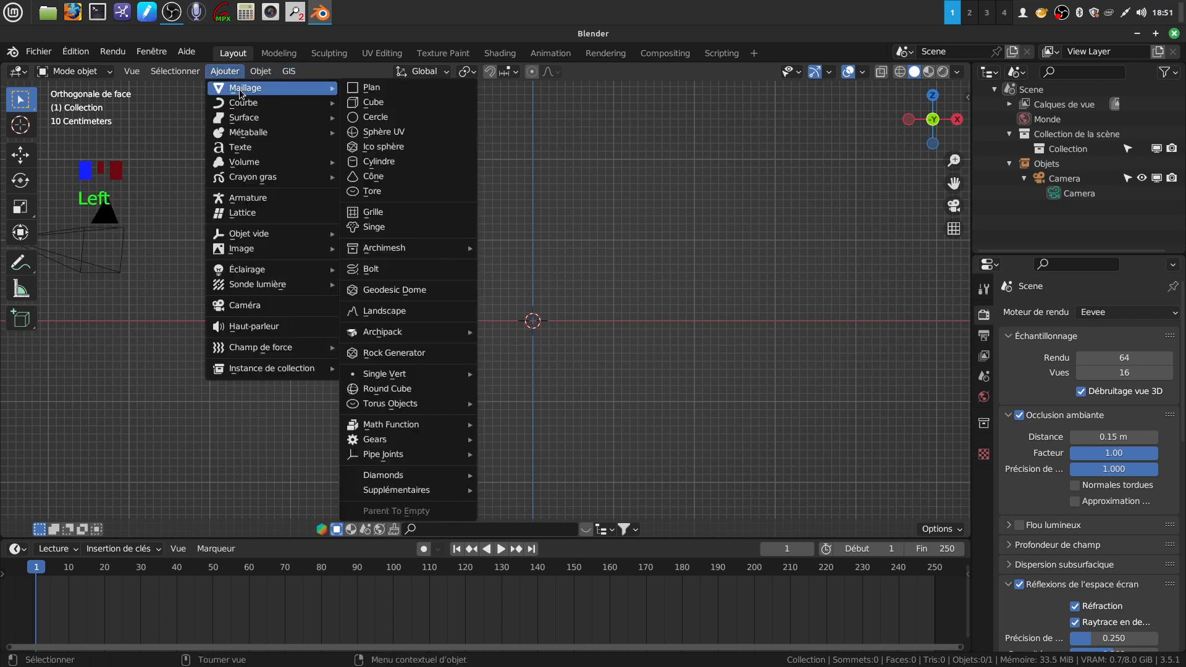
click(404, 135)
scroll(612, 362, up, 2)
middle_drag(598, 323, 638, 369)
scroll(638, 368, up, 1)
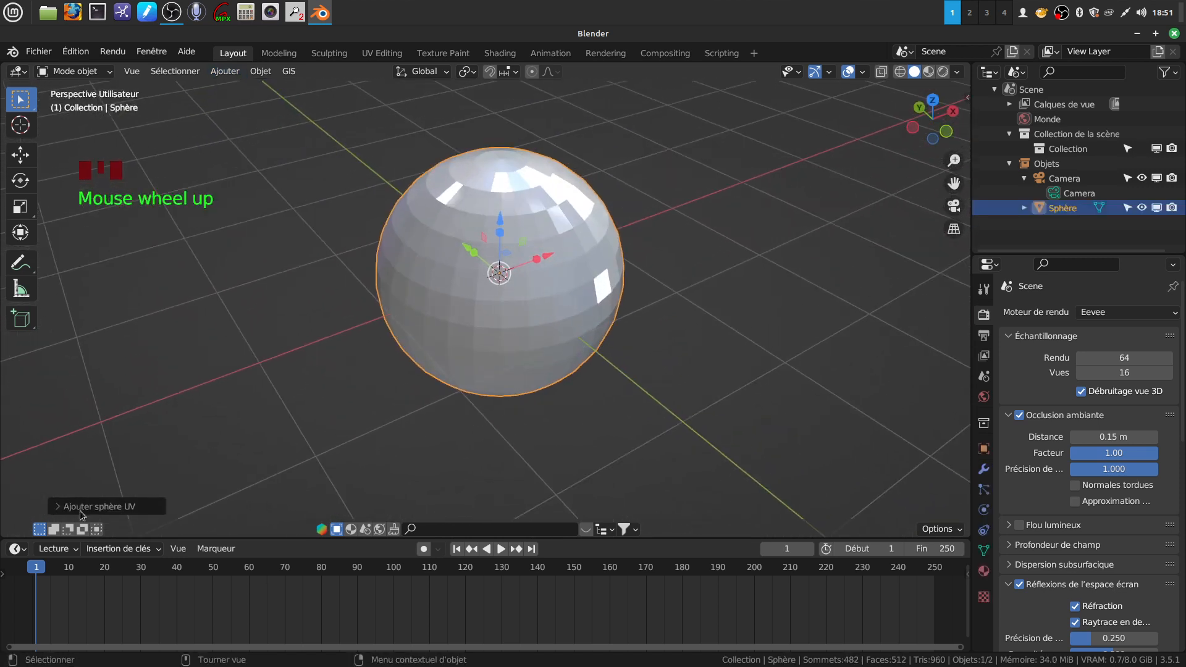
Try a different segment count in the UV sphere's creation settings and return it to 32.
click(60, 507)
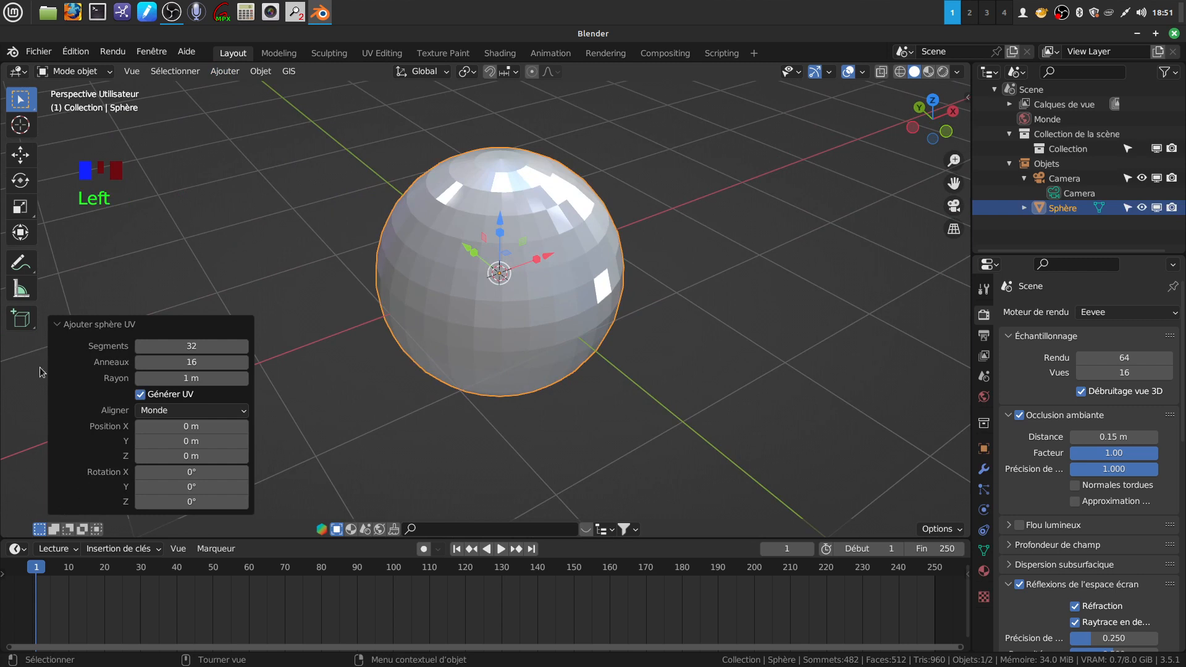
drag(196, 346, 470, 346)
click(140, 347)
click(140, 347)
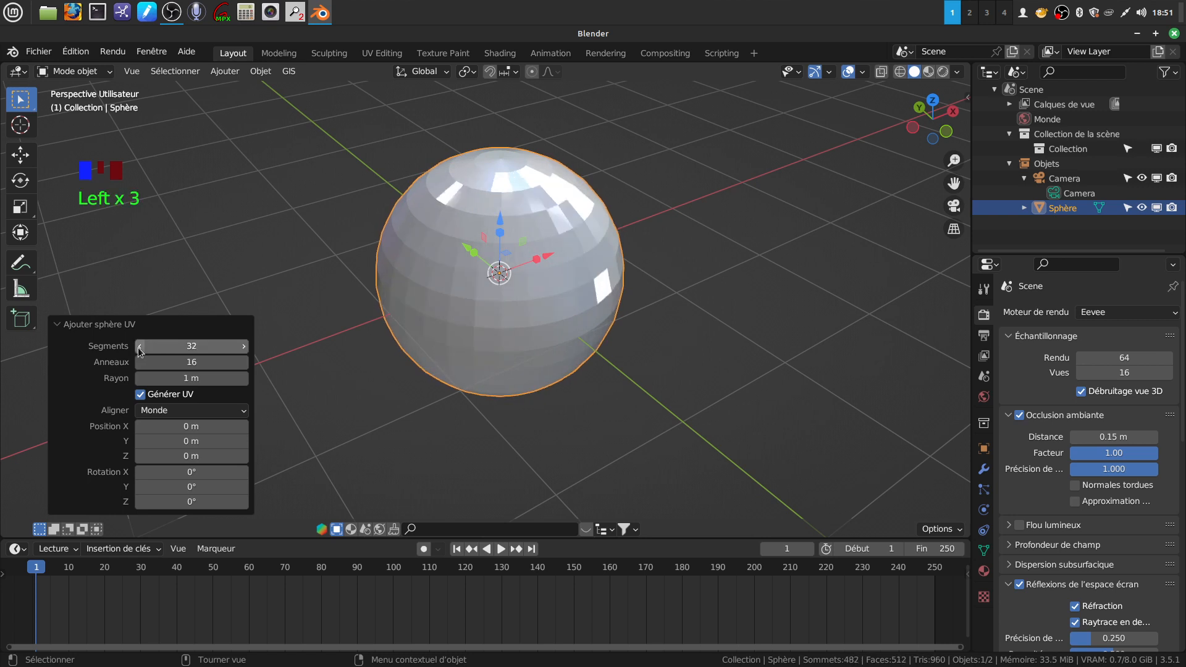
Examine the UV sphere's face layout in Edit Mode, especially around its upper pole, and return to Object Mode.
middle_drag(613, 322, 501, 380)
scroll(510, 294, up, 2)
shift+middle_drag(509, 294, 550, 264)
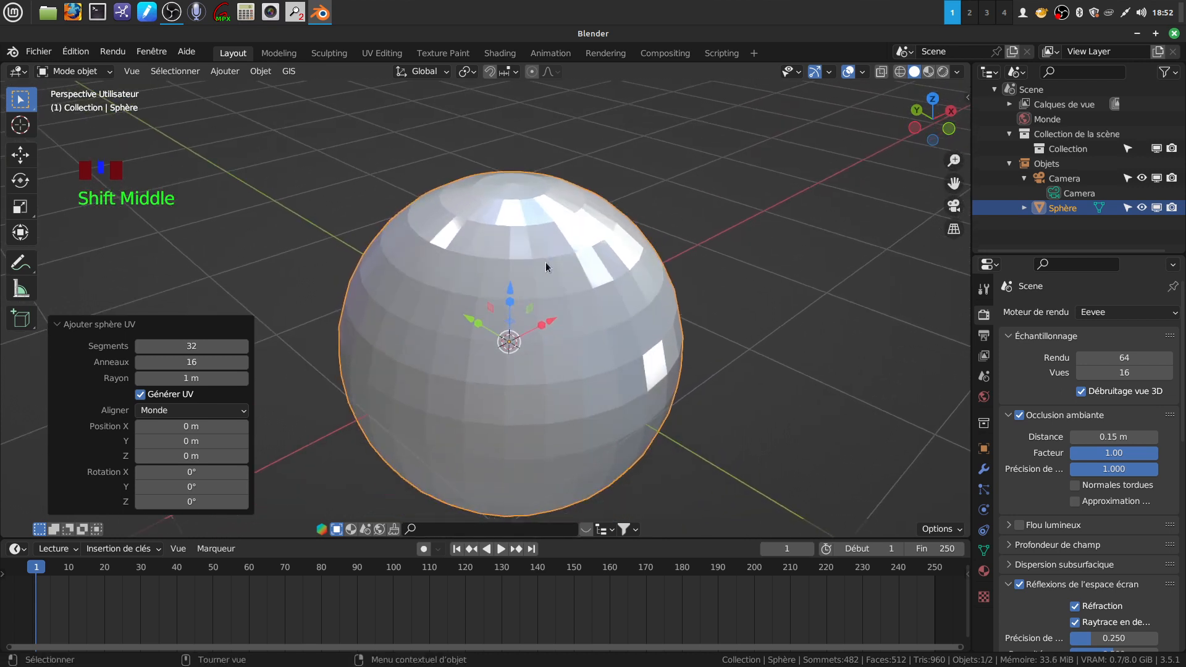
middle_drag(564, 246, 531, 210)
key(Tab)
scroll(572, 311, up, 1)
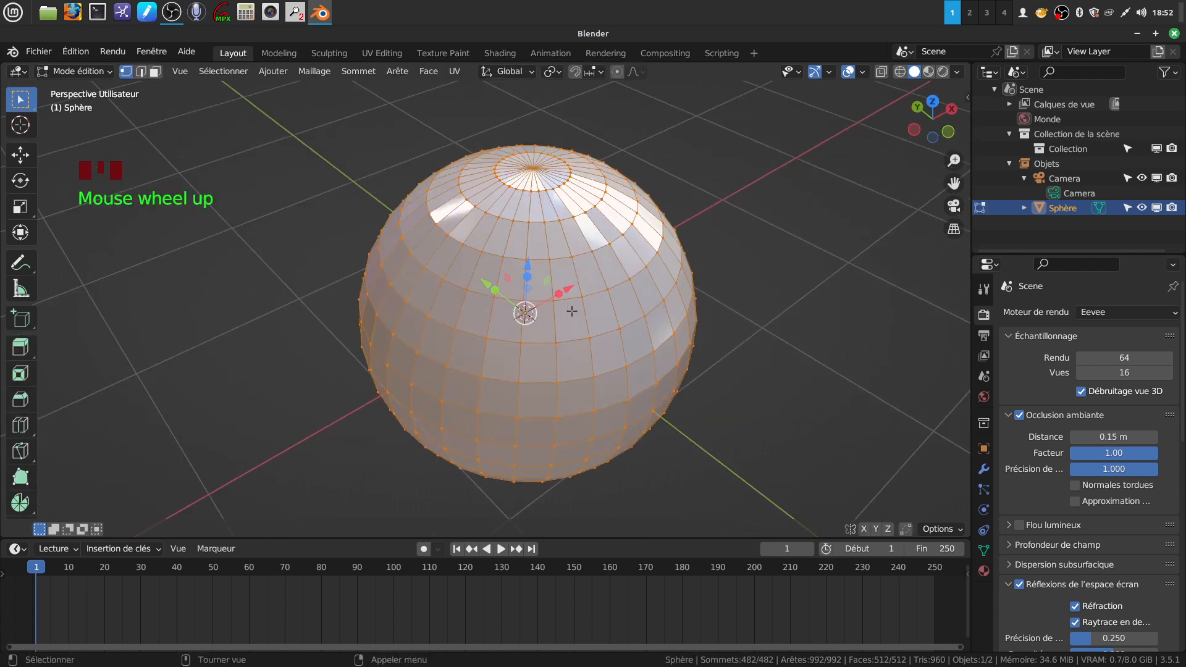
middle_drag(579, 304, 474, 427)
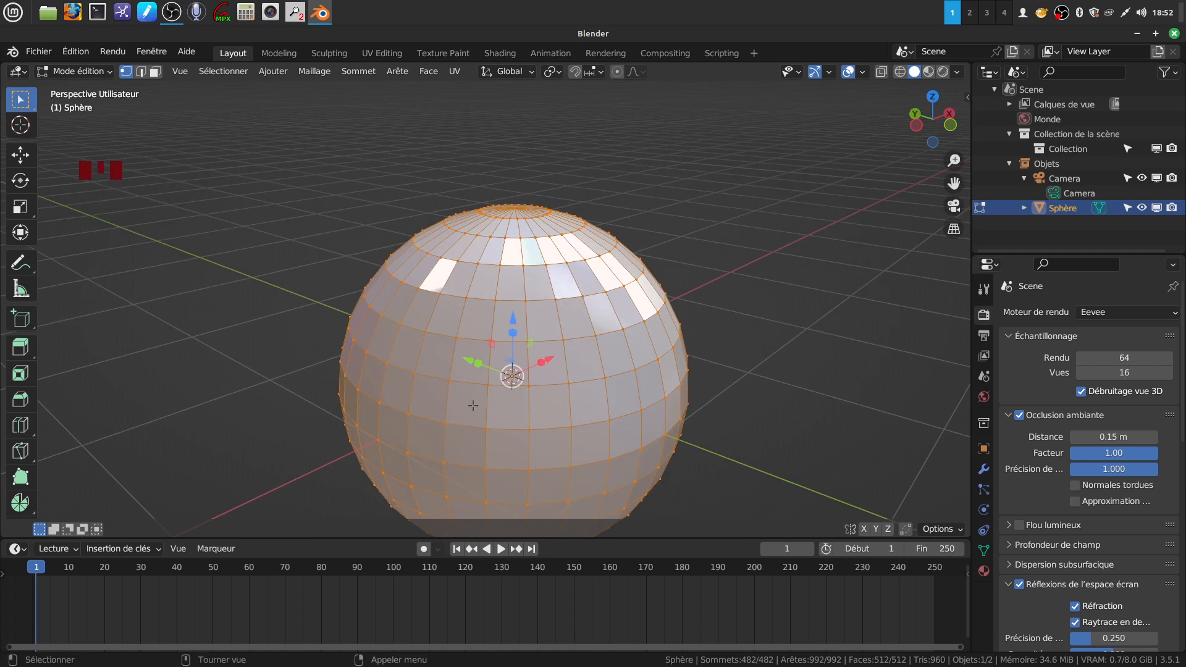
mouse_move(514, 240)
middle_down()
mouse_move(526, 301)
mouse_move(510, 241)
middle_up()
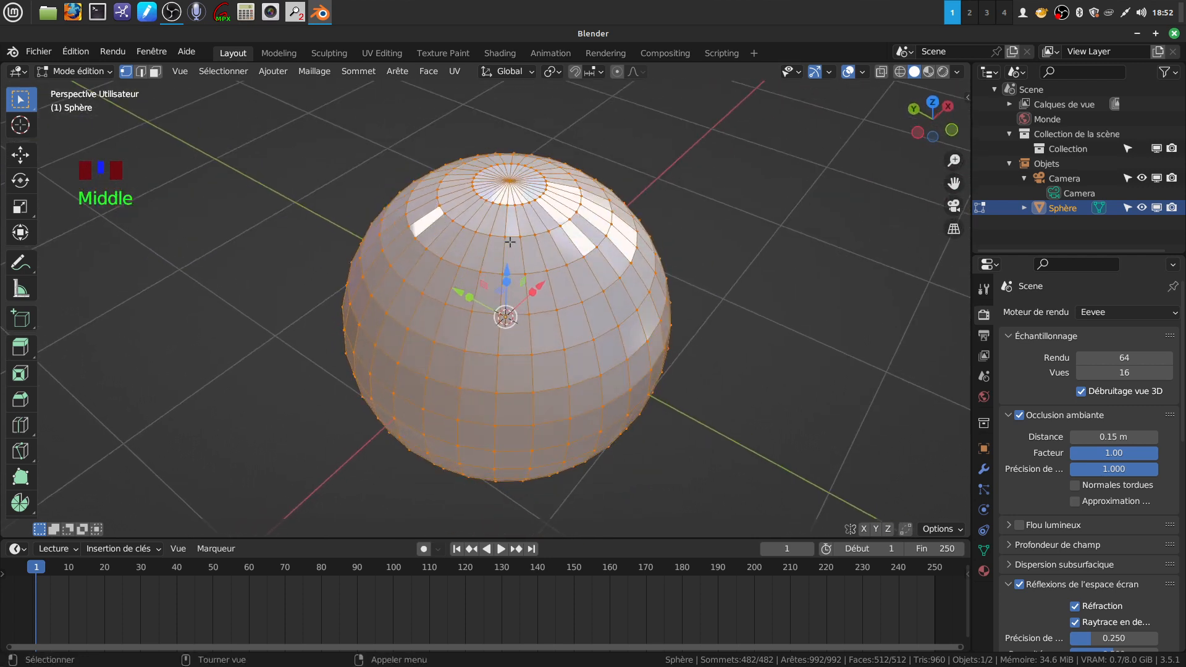
middle_drag(508, 189, 529, 270)
scroll(519, 256, down, 2)
middle_click(552, 345)
middle_drag(552, 333, 524, 302)
middle_drag(584, 325, 546, 324)
key(Tab)
scroll(562, 383, down, 1)
shift+middle_drag(538, 384, 540, 366)
scroll(542, 386, up, 1)
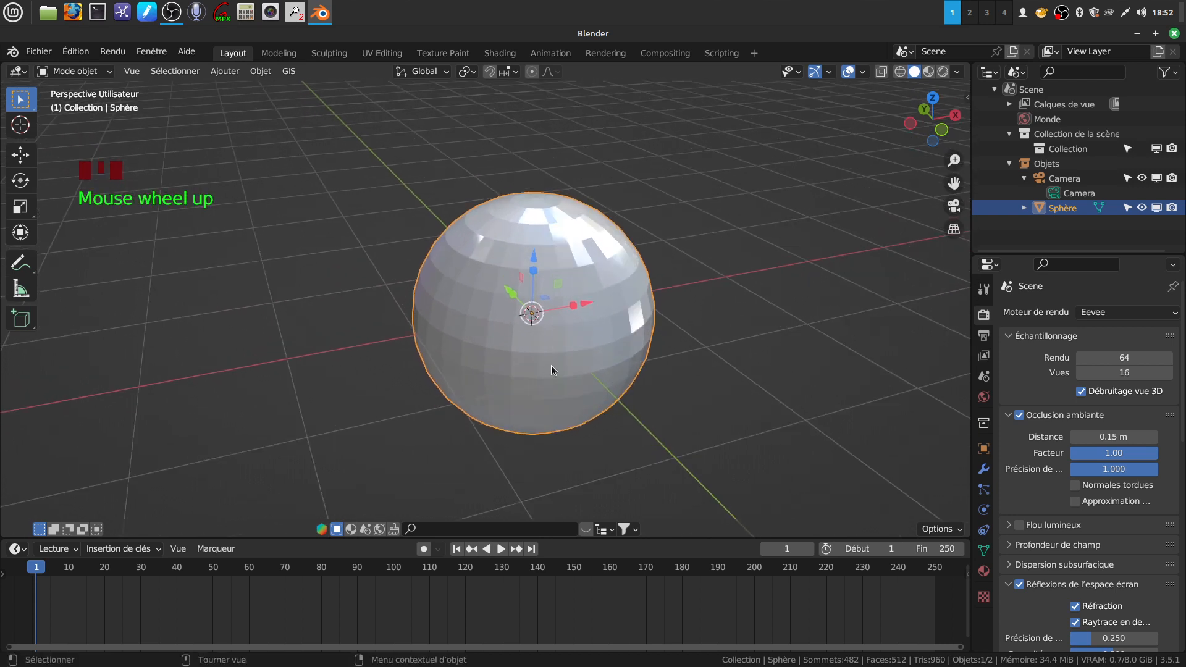
Delete the UV sphere and add a cube mesh at the origin in its place.
key(x)
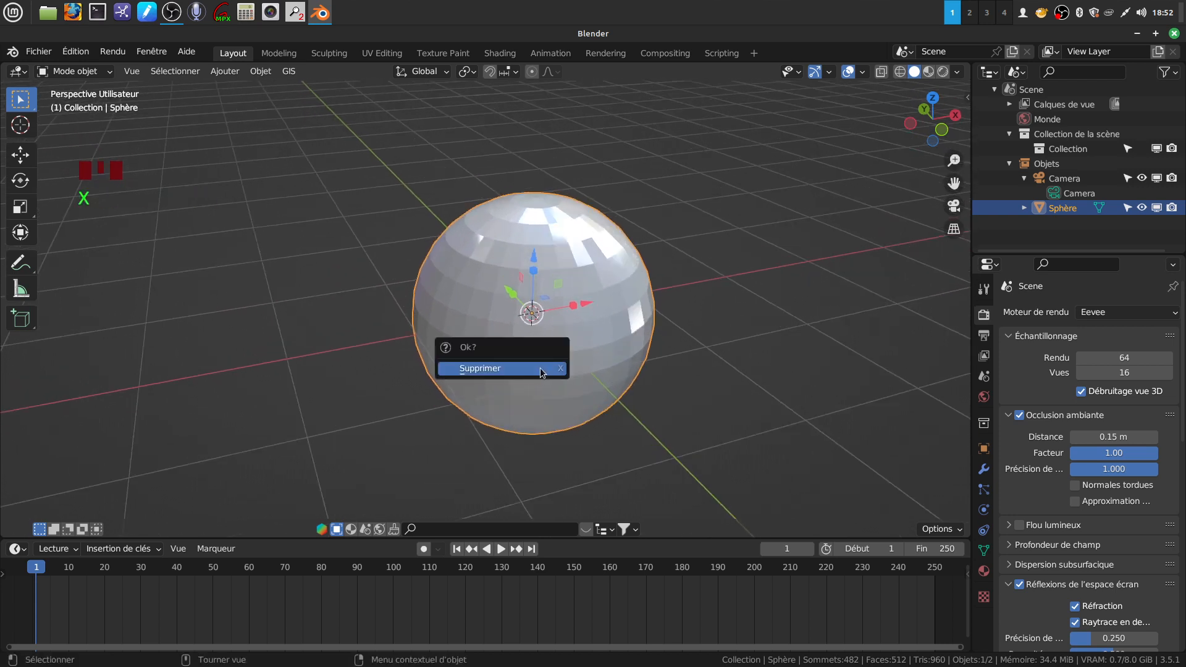
click(544, 370)
click(224, 71)
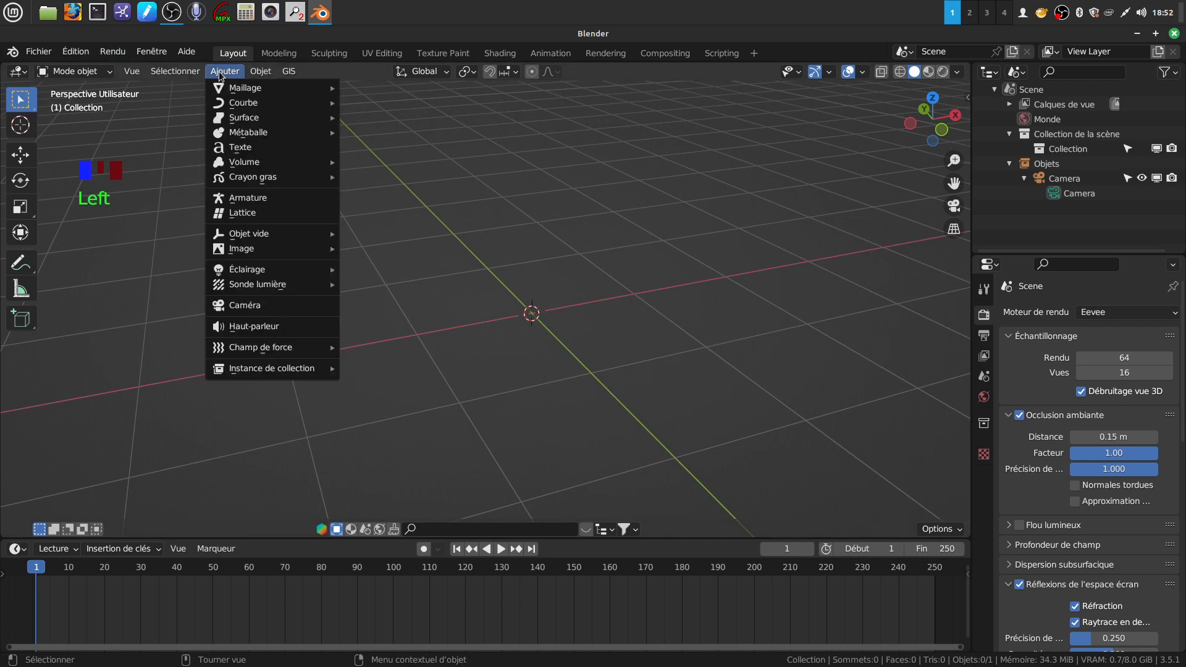
mouse_move(242, 89)
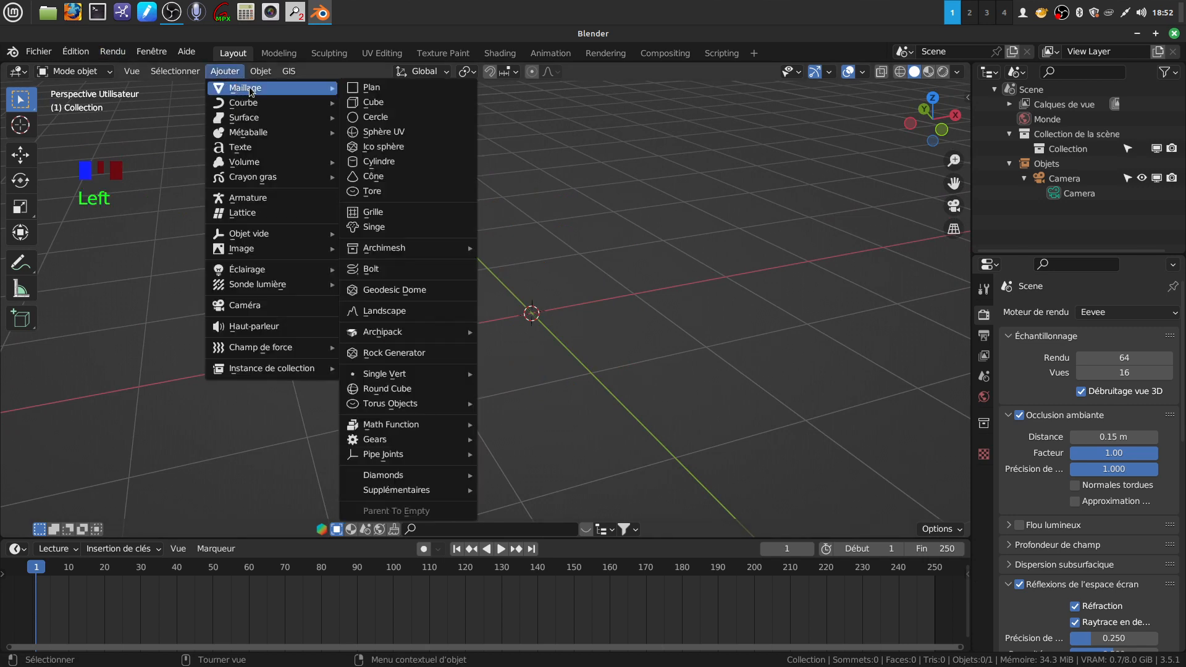
click(374, 103)
scroll(529, 313, down, 2)
middle_drag(529, 313, 524, 314)
Subdivide the whole cube in Edit Mode with 10 cuts.
key(Tab)
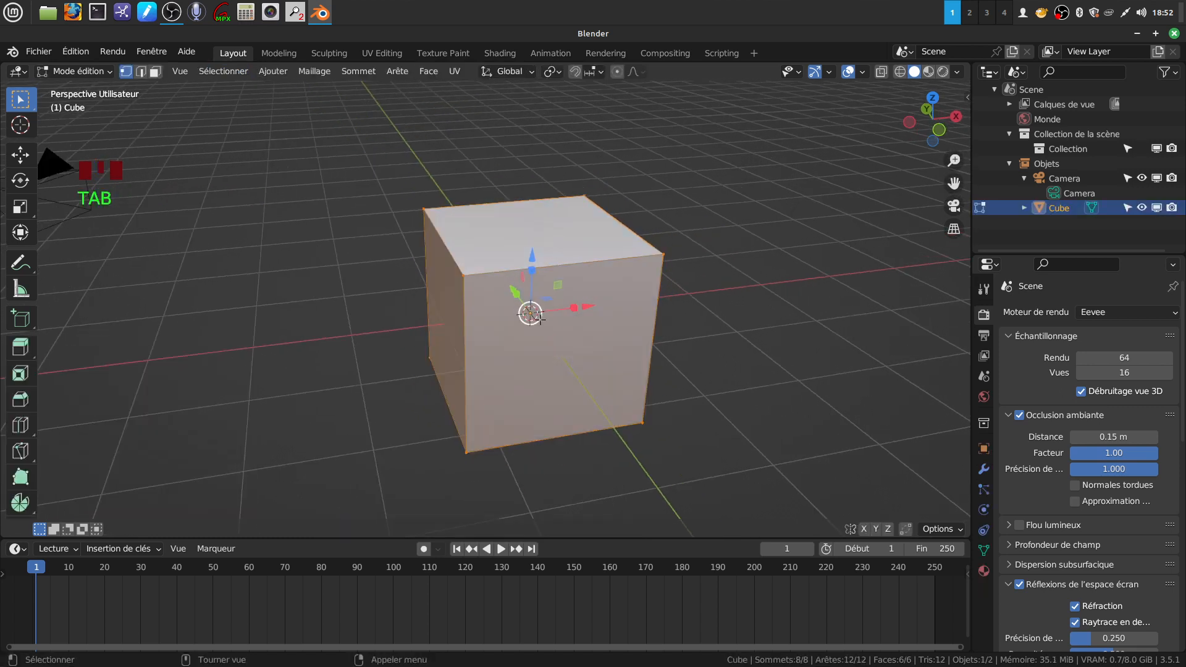
shift+middle_drag(547, 381, 535, 393)
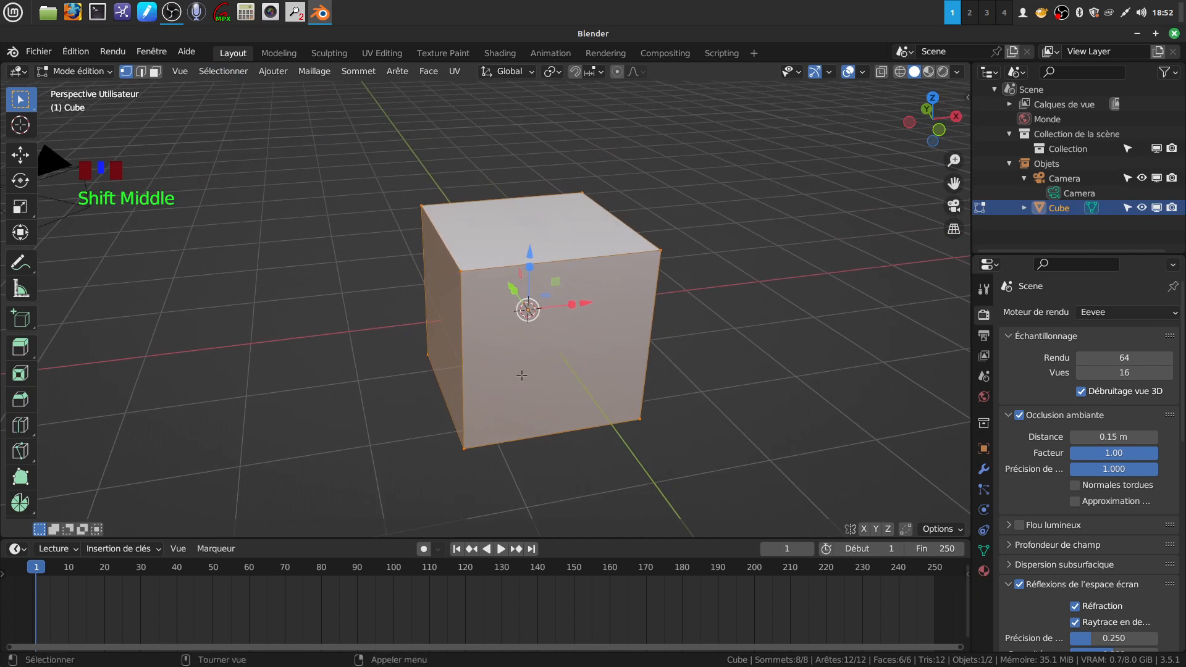
right_click(522, 375)
click(451, 329)
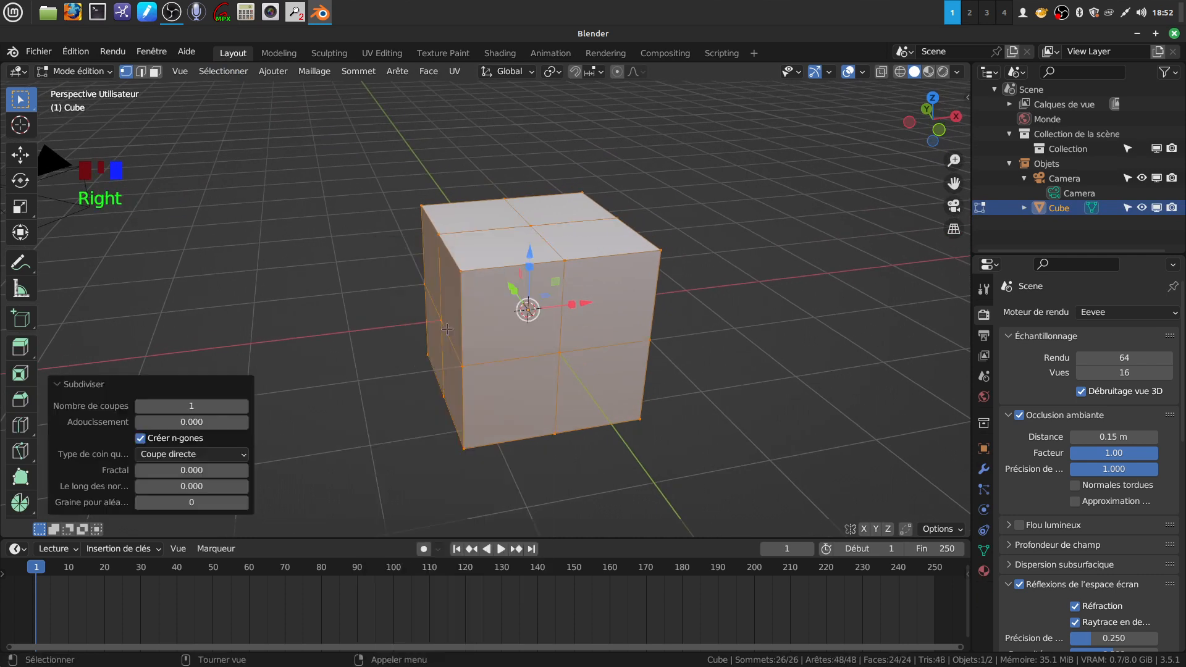
drag(197, 406, 234, 406)
middle_drag(531, 362, 507, 407)
Try the To Sphere (Vers sphère) transform on the subdivided cube with a factor of 1.000, and undo it.
click(316, 72)
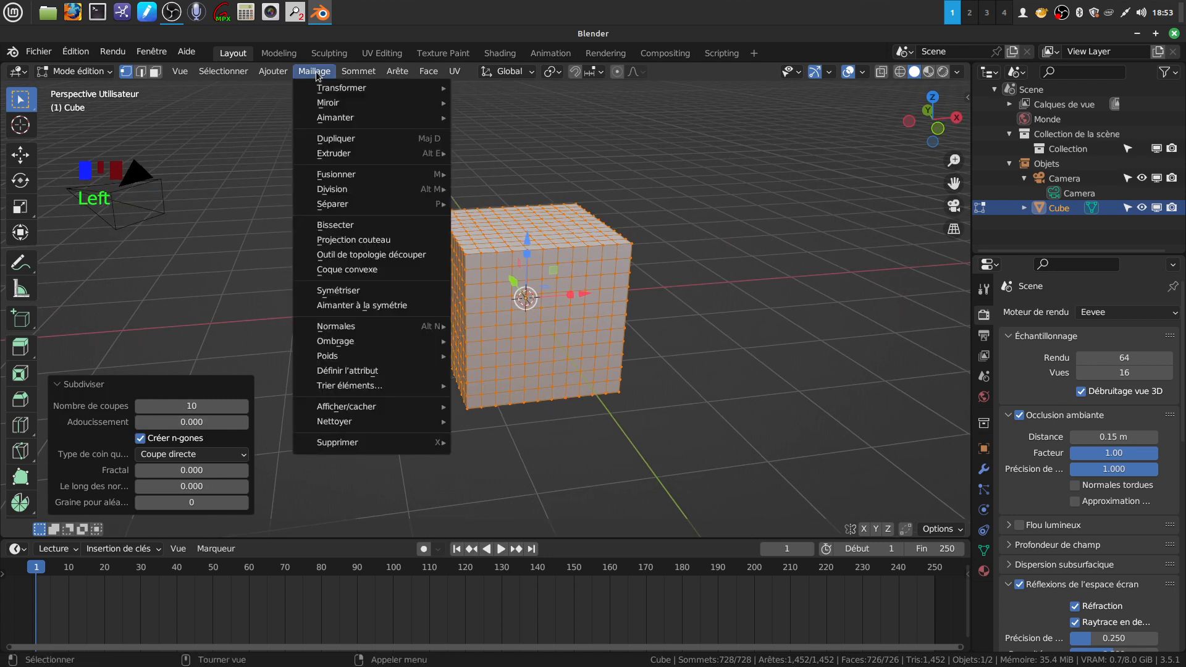
mouse_move(323, 86)
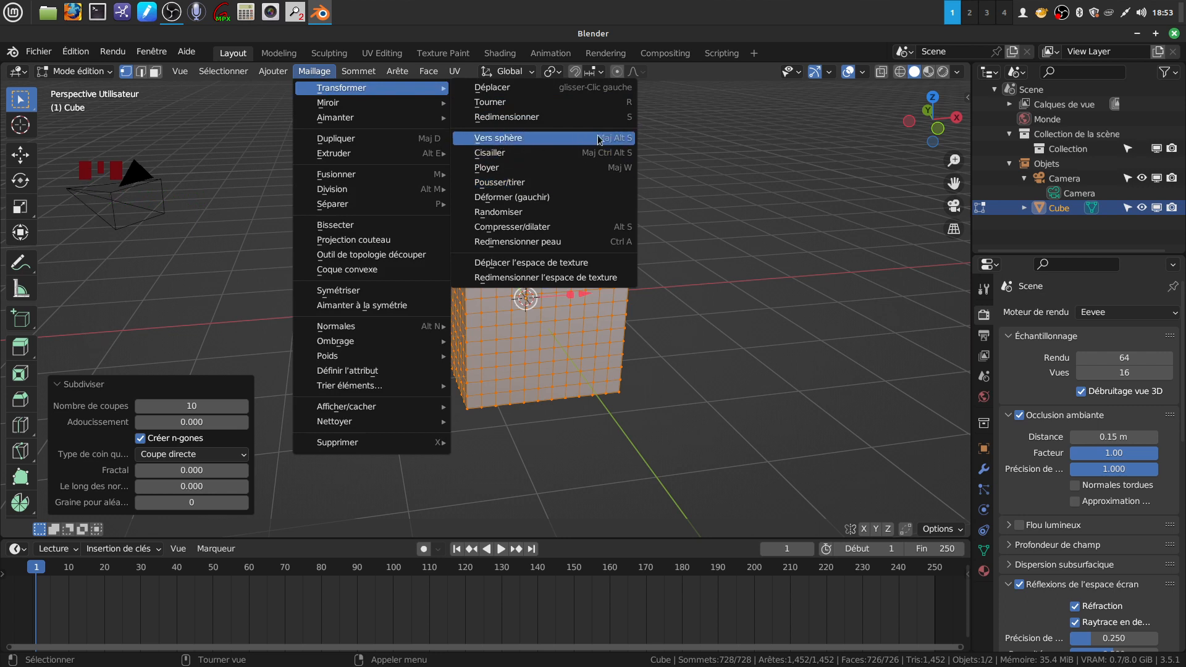
click(536, 139)
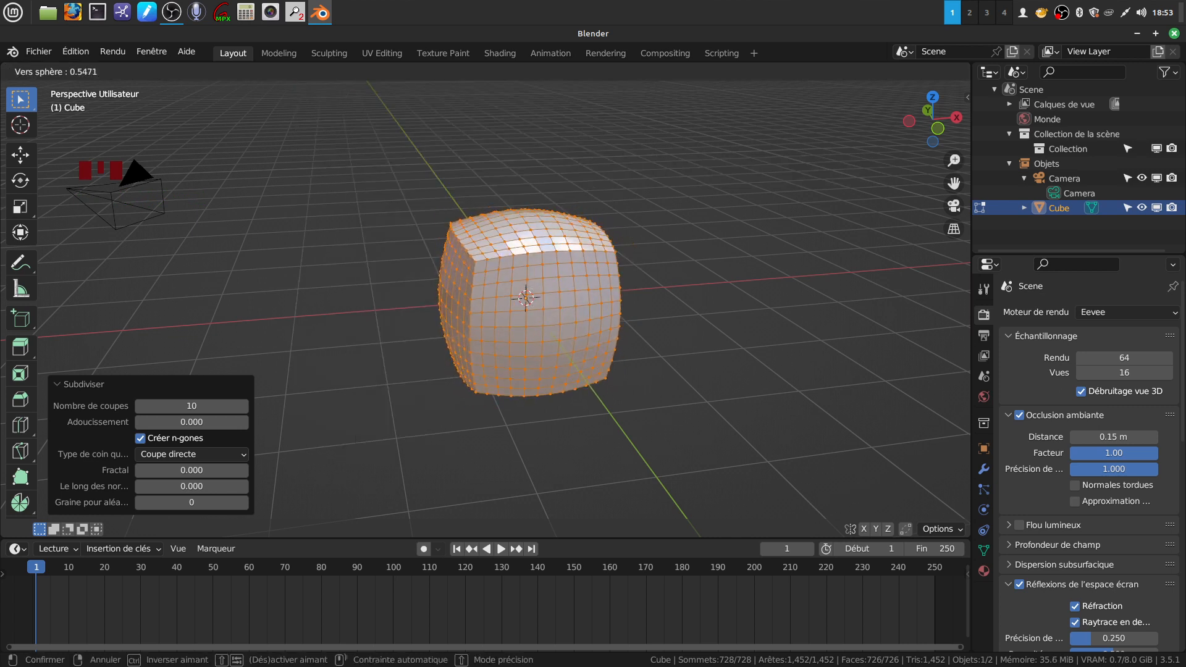
key(Return)
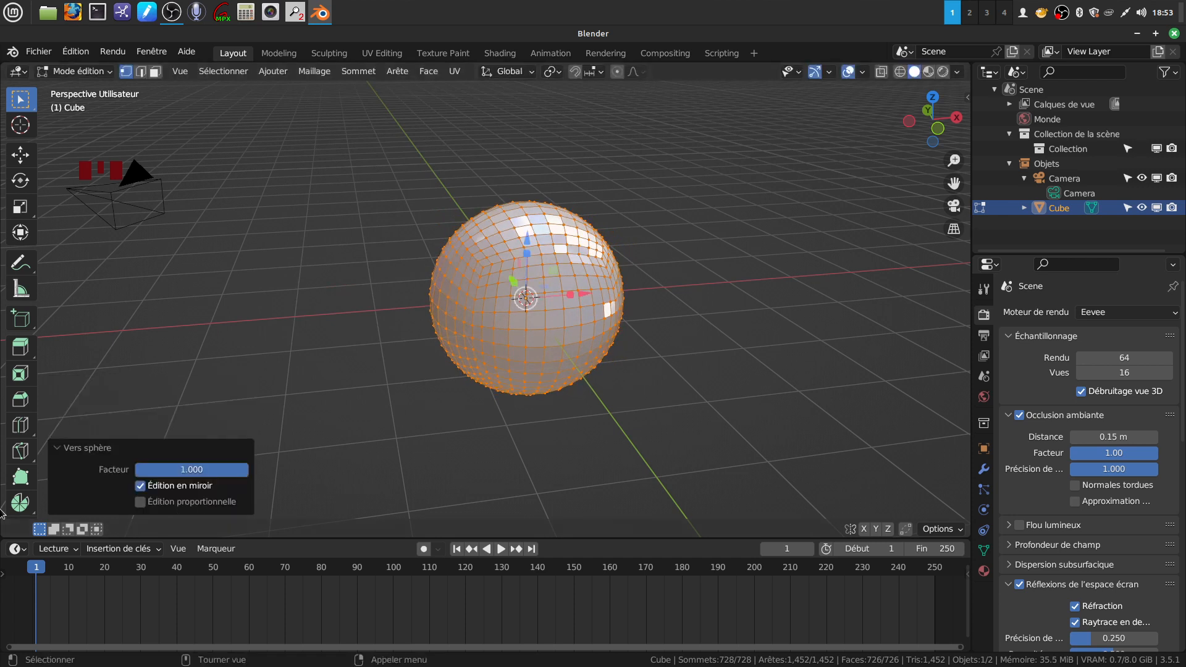
key(ctrl+z)
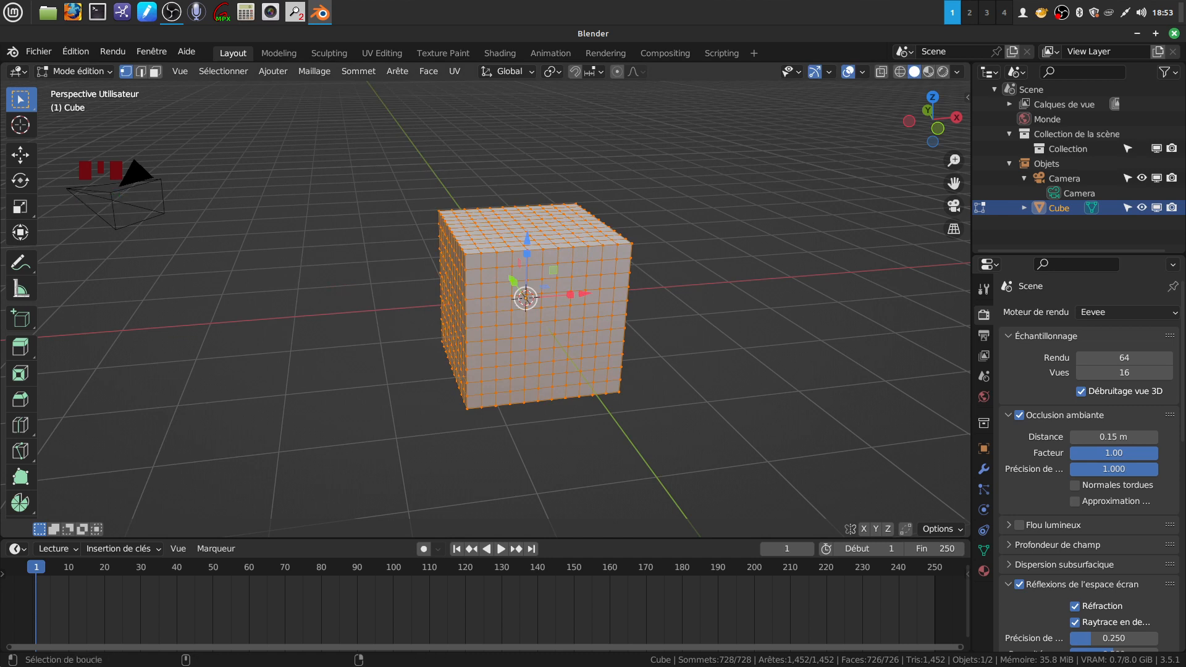
Round the subdivided cube into a ball using To Sphere (Vers sphère) with a factor of 1.000.
key(shift+alt+s)
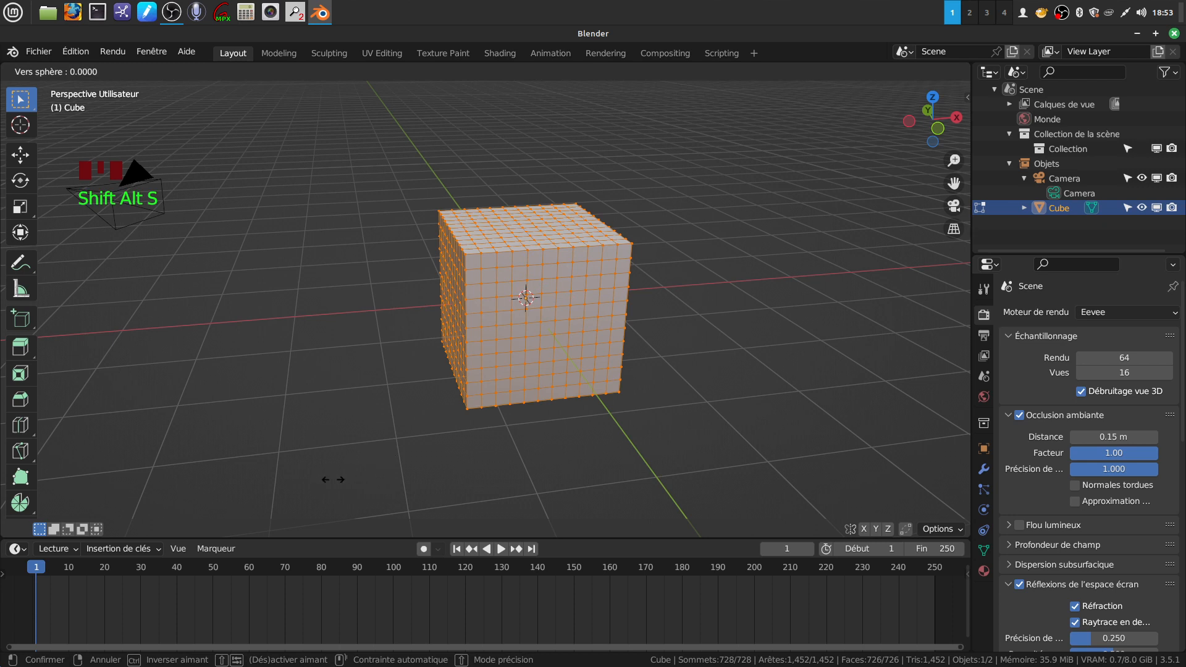
click(947, 423)
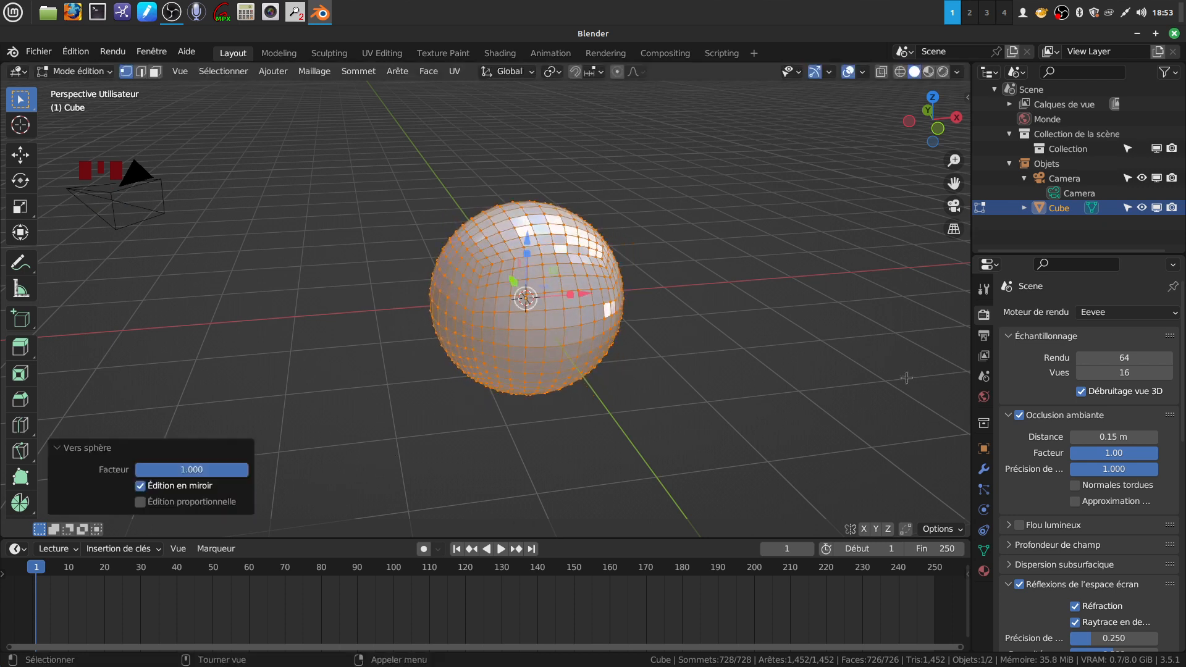
middle_drag(603, 322, 582, 284)
scroll(612, 293, up, 3)
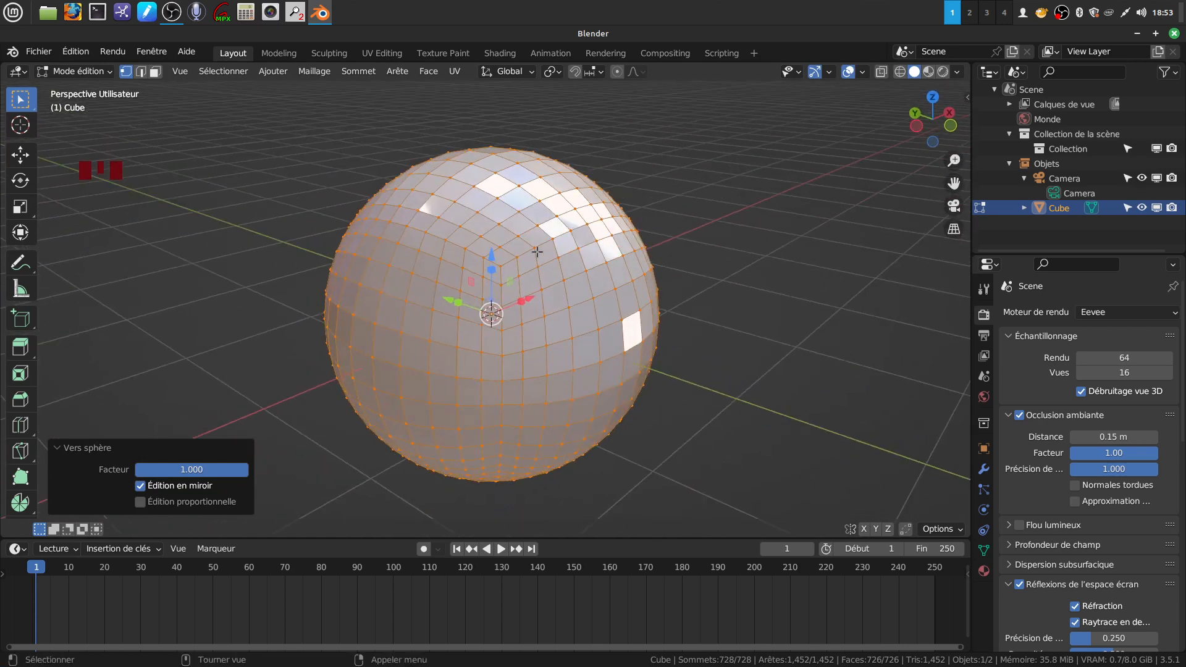
middle_drag(469, 226, 473, 146)
mouse_move(625, 334)
middle_down()
mouse_move(614, 335)
mouse_move(625, 330)
middle_up()
mouse_move(525, 203)
middle_down()
mouse_move(554, 204)
mouse_move(539, 210)
middle_up()
Return to Object Mode and apply smooth shading (Ombrage lissé) to the rounded cube.
key(Tab)
middle_drag(469, 248, 514, 255)
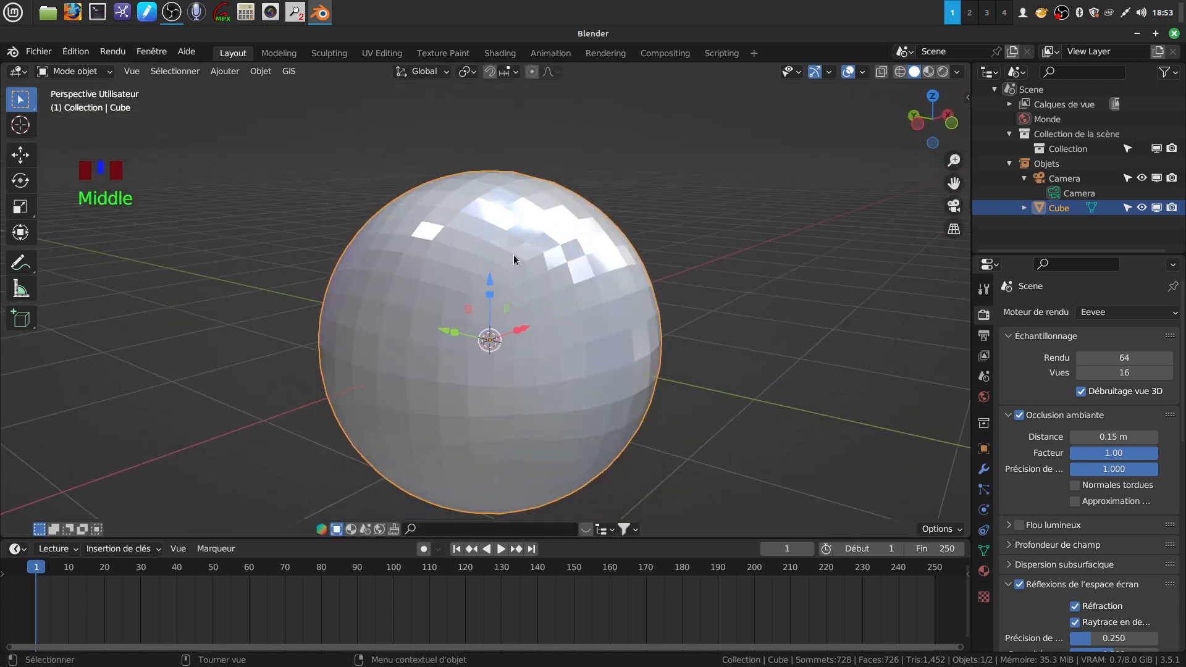
right_click(577, 285)
click(556, 272)
mouse_move(599, 291)
middle_down()
mouse_move(582, 282)
mouse_move(576, 297)
mouse_move(609, 289)
mouse_move(597, 296)
mouse_move(584, 257)
middle_up()
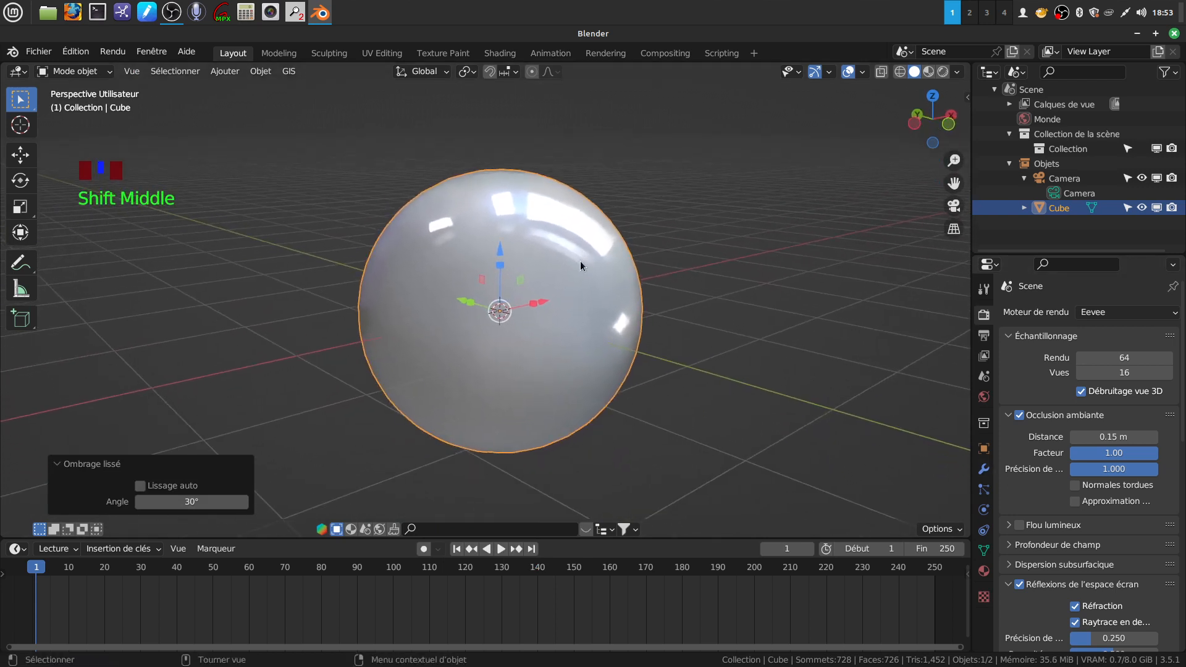
Delete the smoothed cube-based sphere and add an ico sphere mesh at the origin.
key(x)
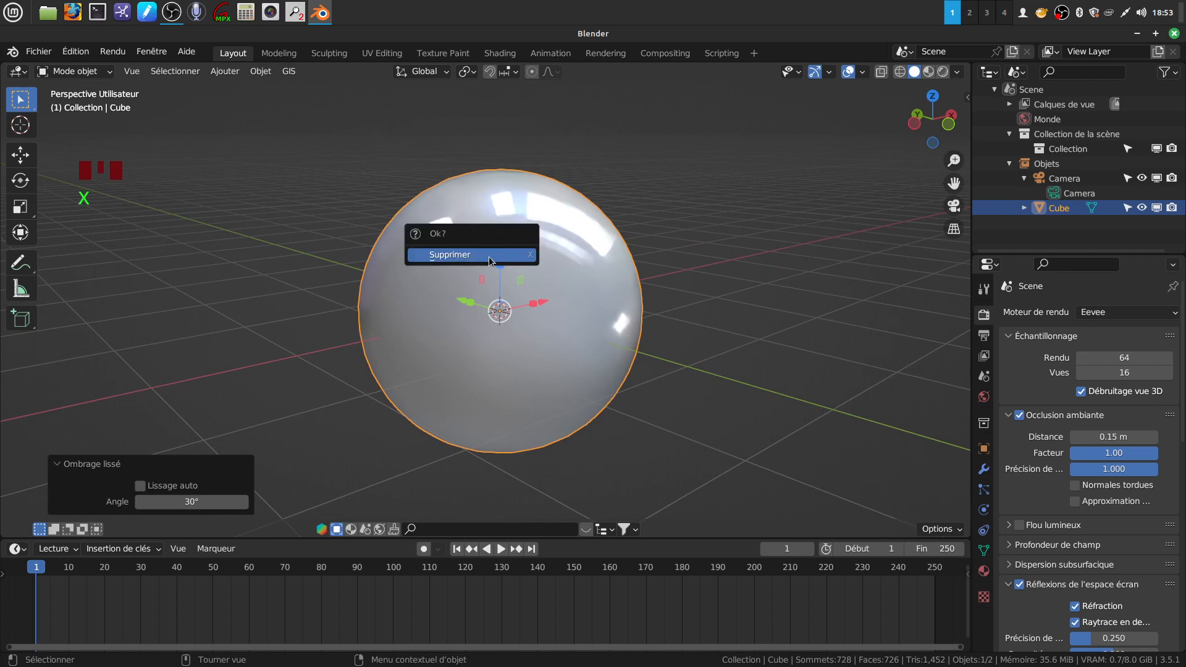
click(488, 257)
middle_drag(528, 262, 501, 260)
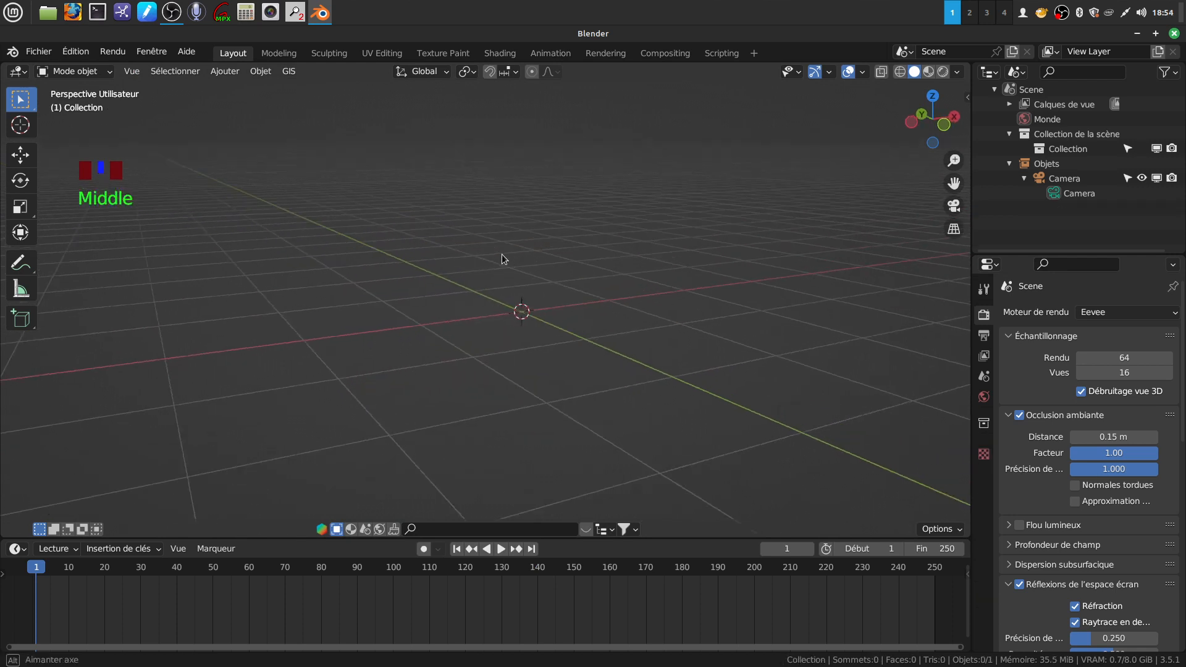
click(223, 70)
mouse_move(241, 103)
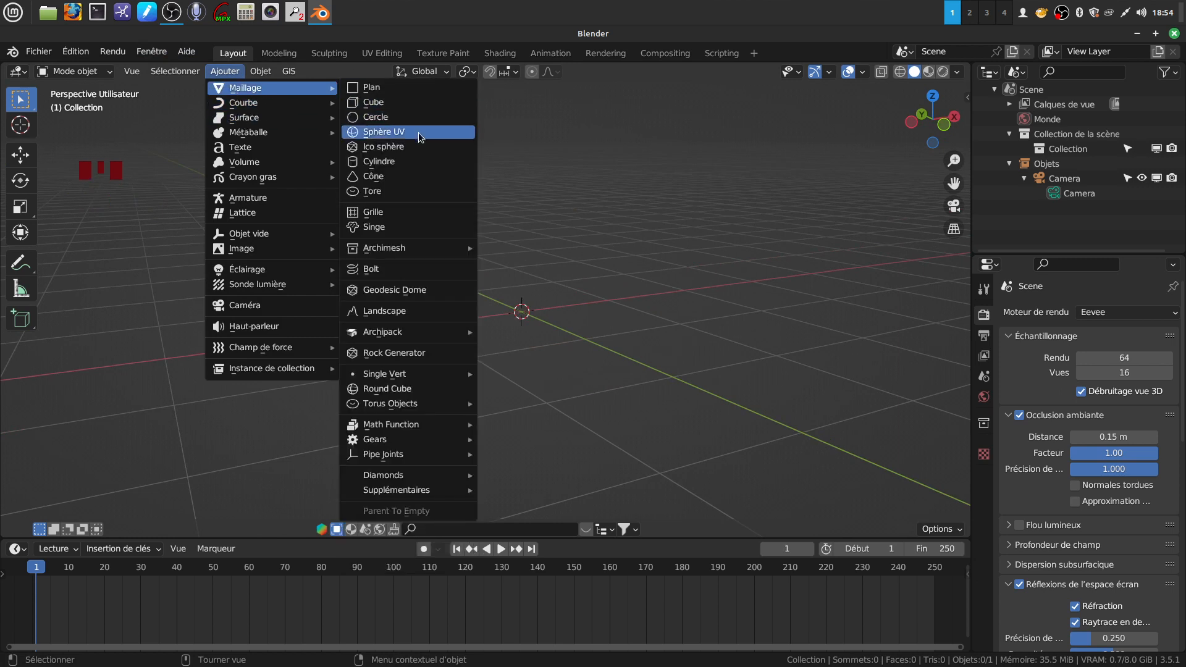
click(409, 148)
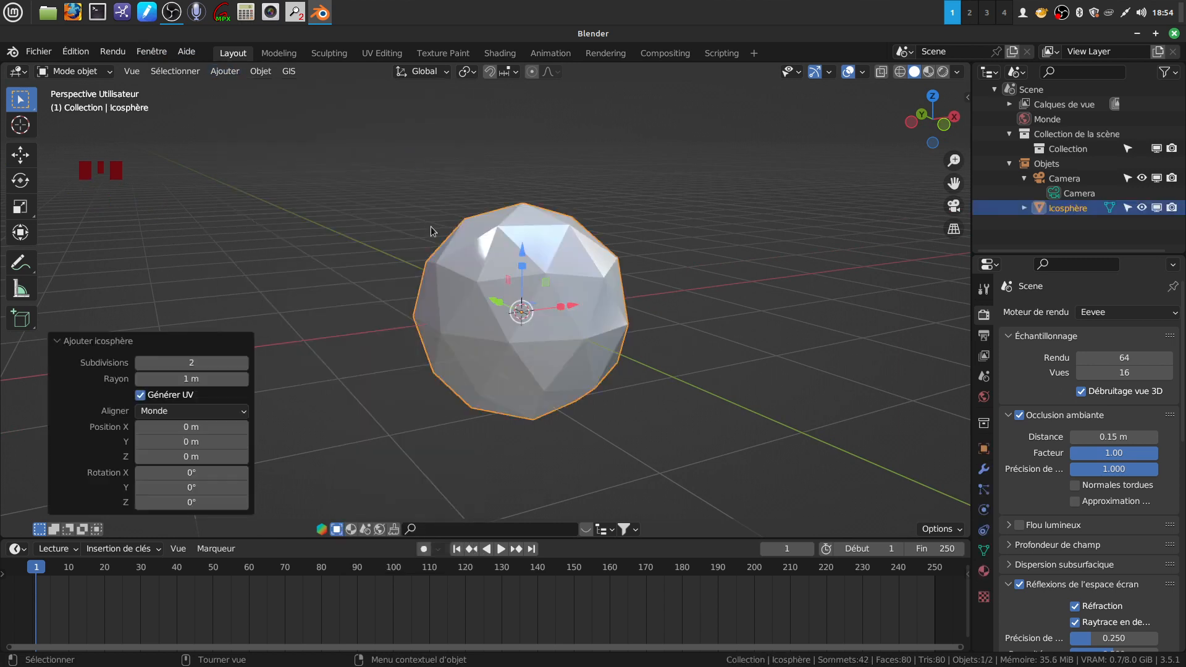
Set the ico sphere's subdivisions to 4.
click(168, 365)
drag(168, 362, 490, 360)
middle_drag(462, 288, 577, 217)
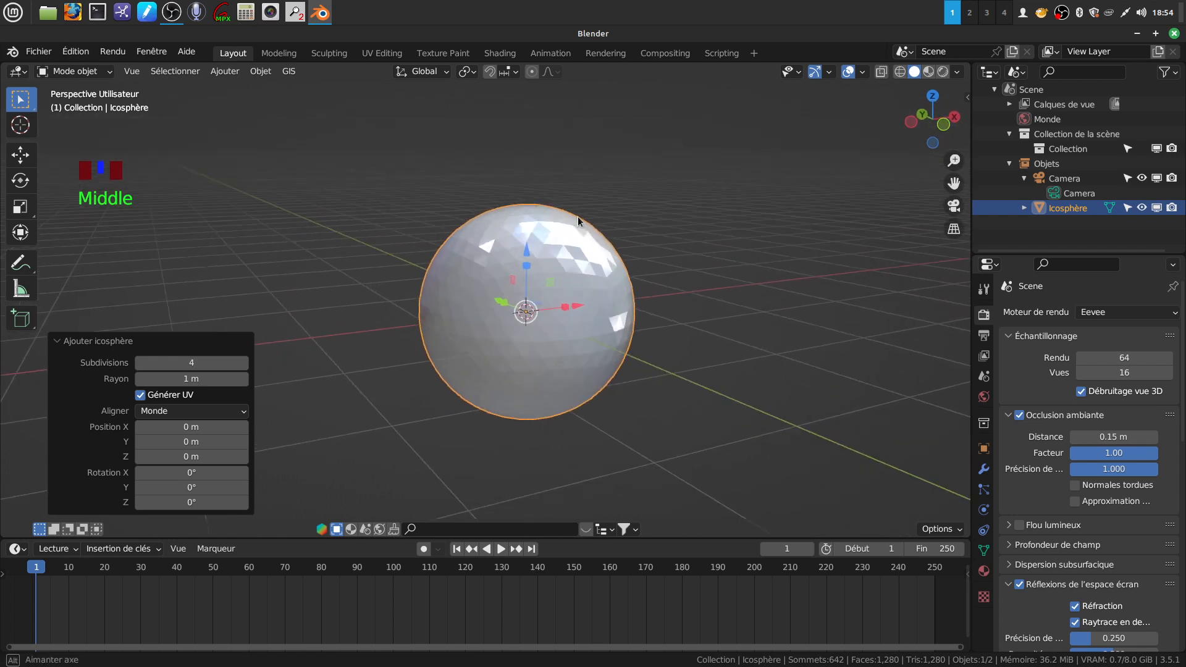
Enter Edit Mode on the ico sphere, look over its triangular mesh and switch to face selection.
key(Tab)
scroll(523, 258, up, 3)
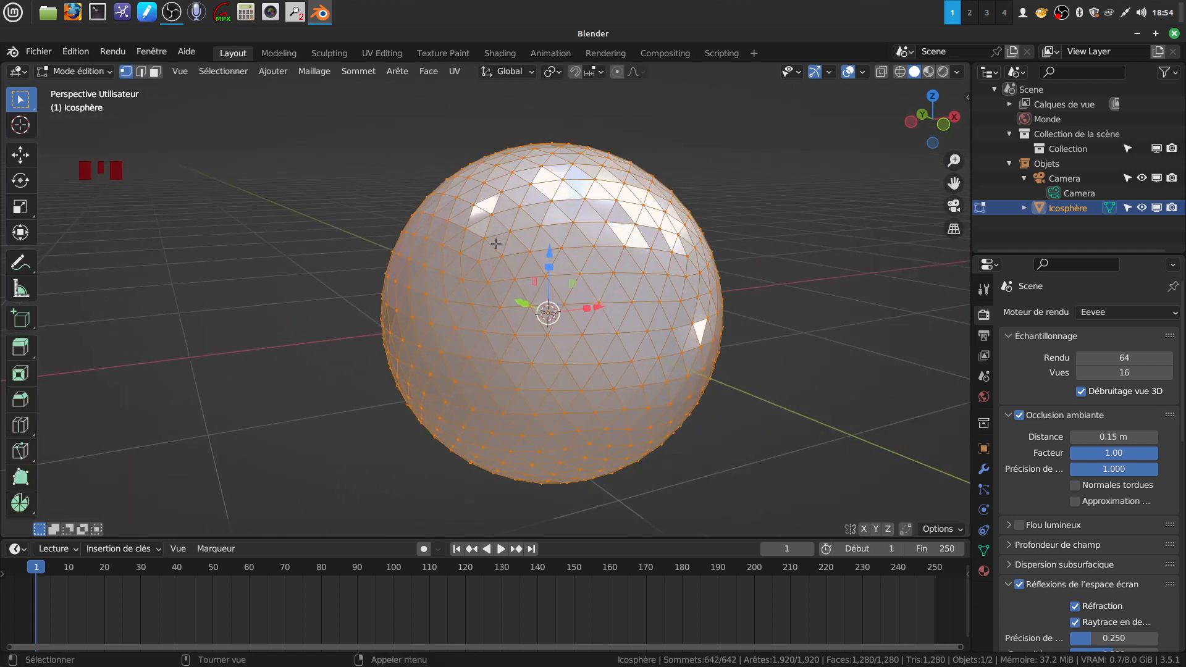
mouse_move(501, 229)
middle_down()
mouse_move(507, 239)
mouse_move(514, 228)
middle_up()
mouse_move(564, 241)
middle_down()
mouse_move(558, 260)
mouse_move(552, 228)
middle_up()
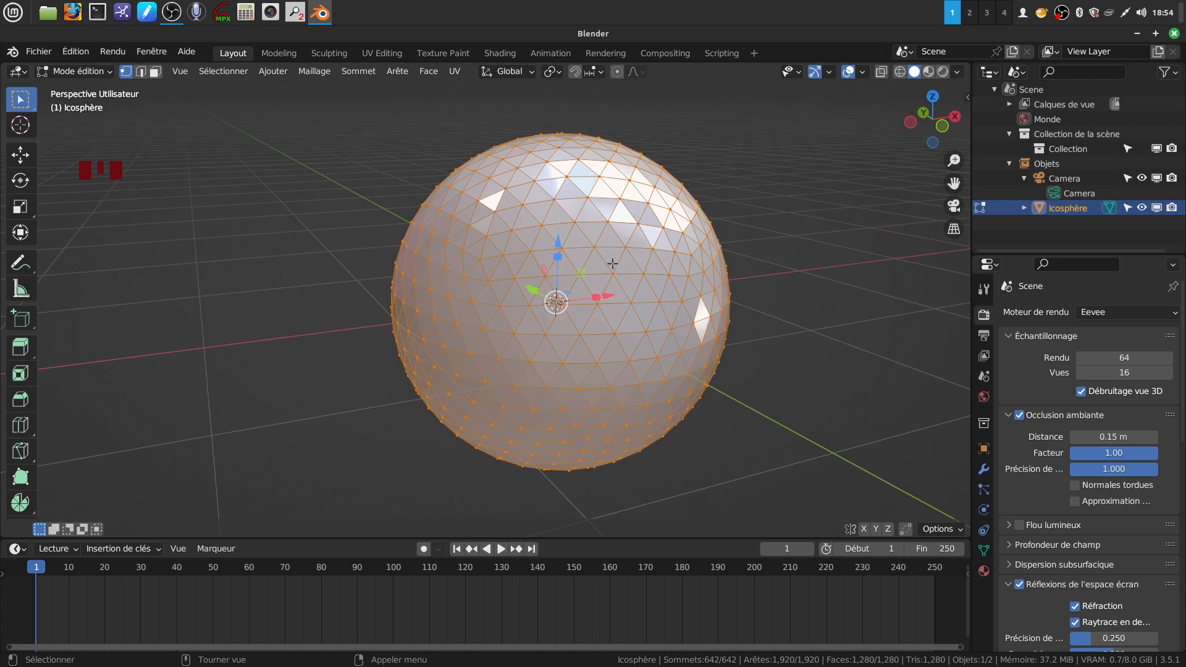
middle_drag(574, 239, 580, 236)
middle_drag(411, 150, 418, 189)
click(154, 71)
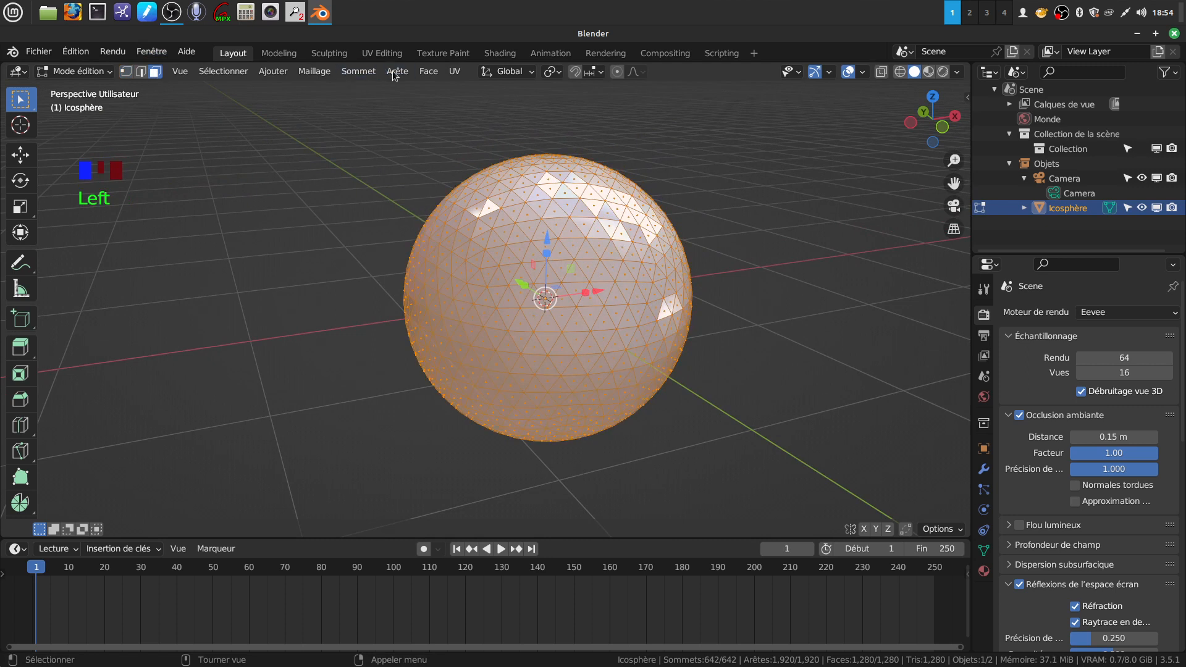
Try converting the ico sphere's triangles to quads with Tris vers quads, and undo the conversion.
click(429, 72)
click(427, 73)
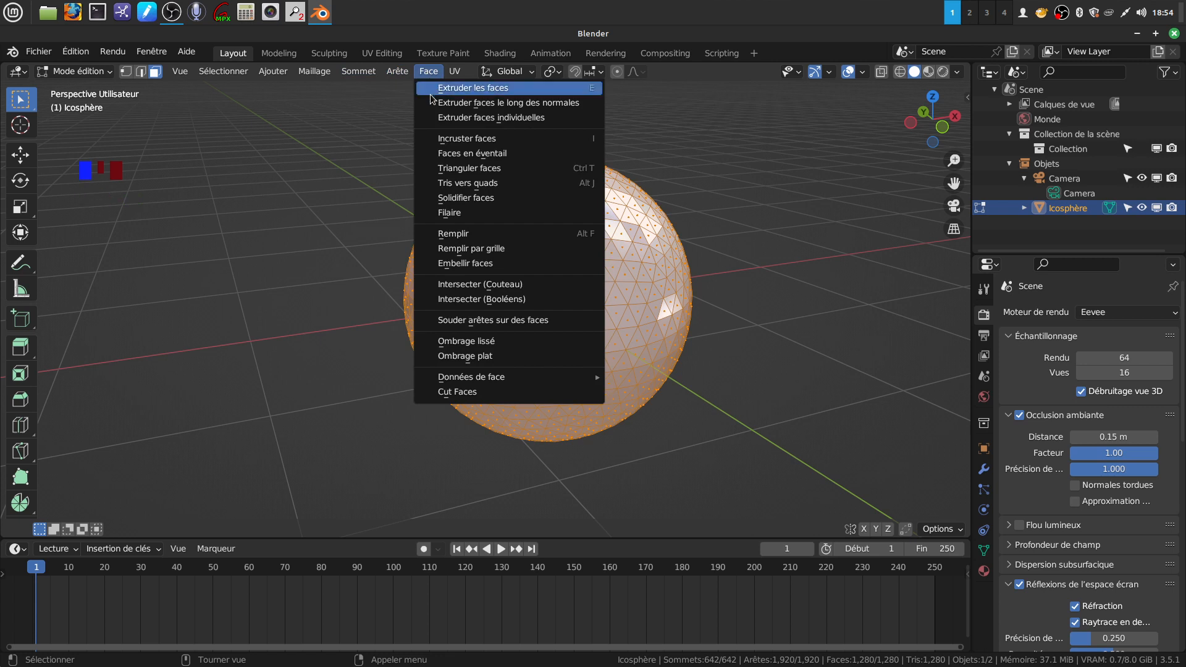
click(477, 186)
middle_drag(541, 265, 575, 258)
key(ctrl)
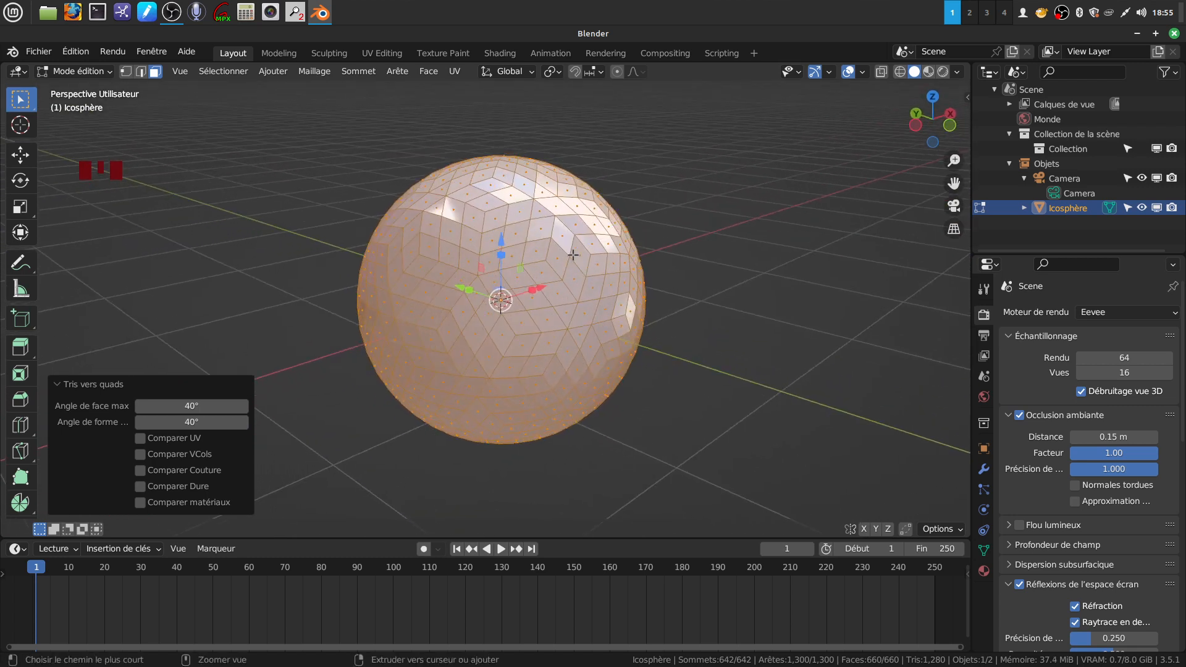
key(ctrl+z)
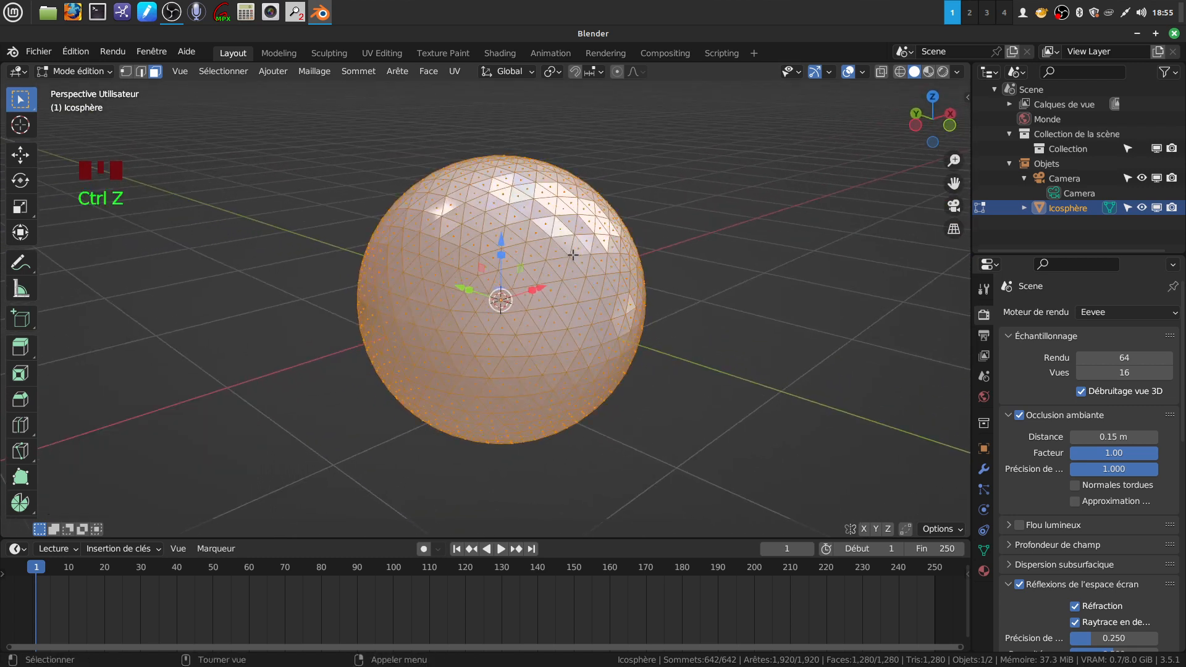
Add a Catmull-Clark Subdivision Surface modifier (Surface de subdivision) to the ico sphere in Object Mode and apply it.
middle_drag(607, 264, 648, 334)
key(Tab)
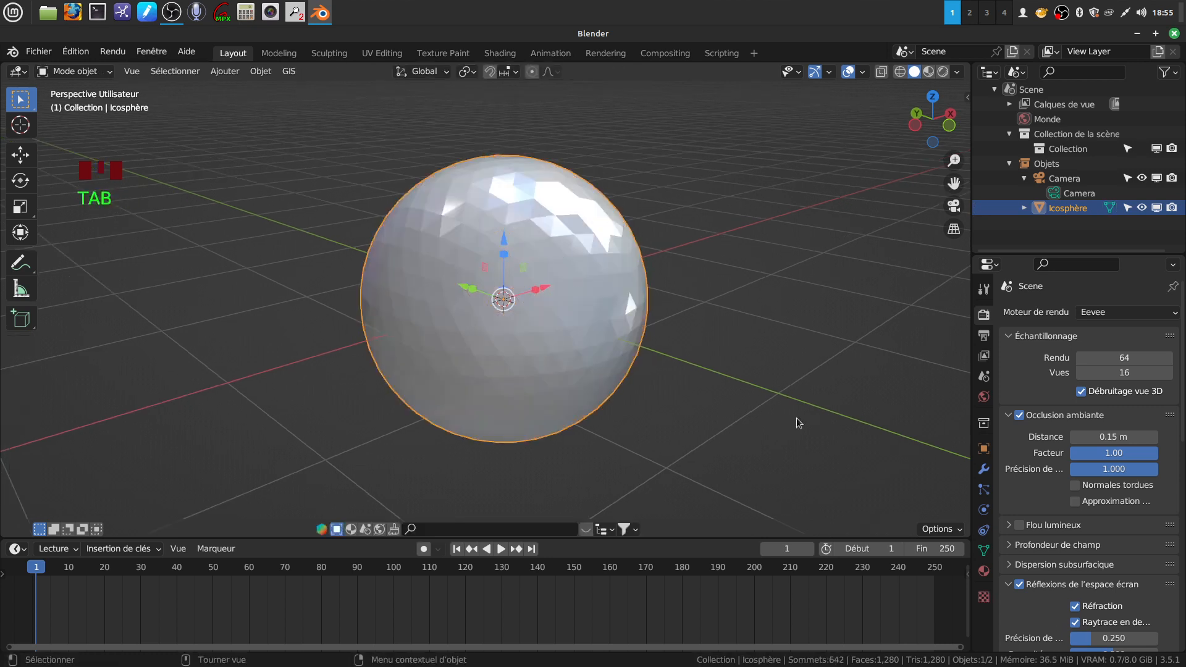
click(984, 468)
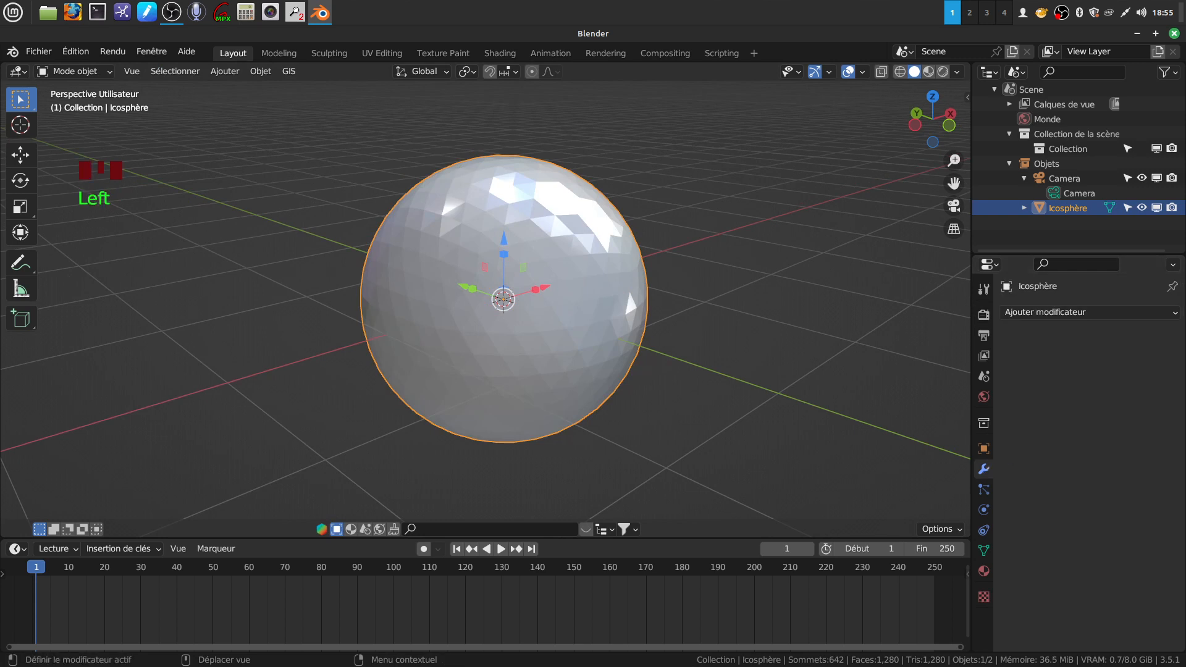
click(1174, 315)
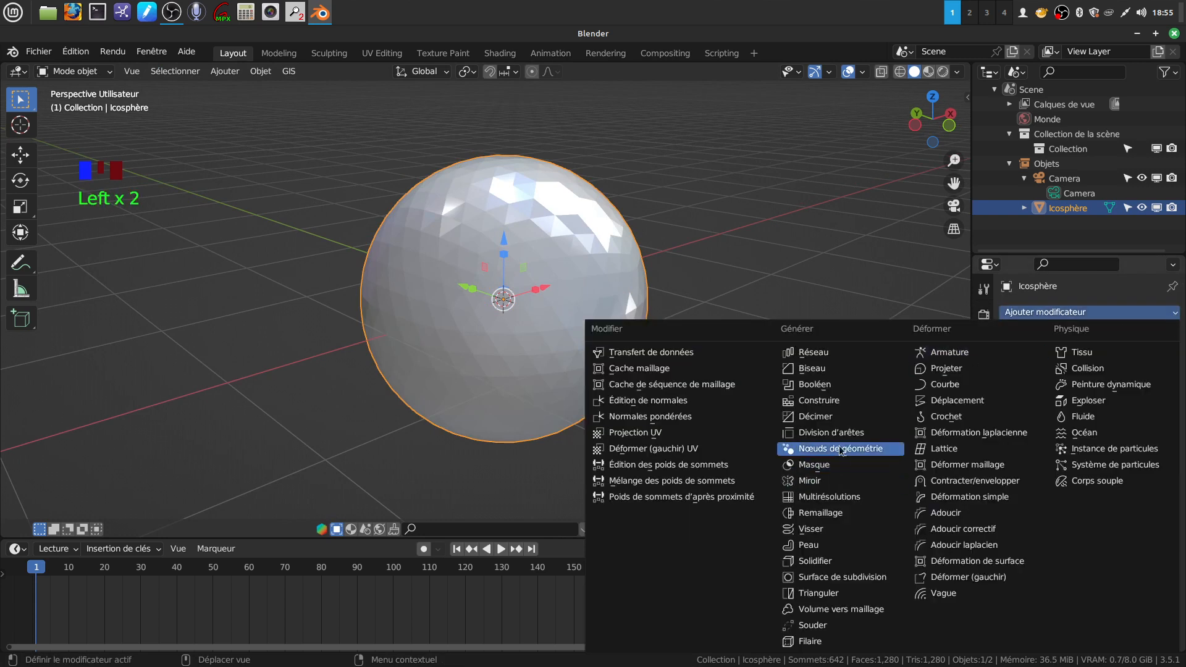
click(861, 577)
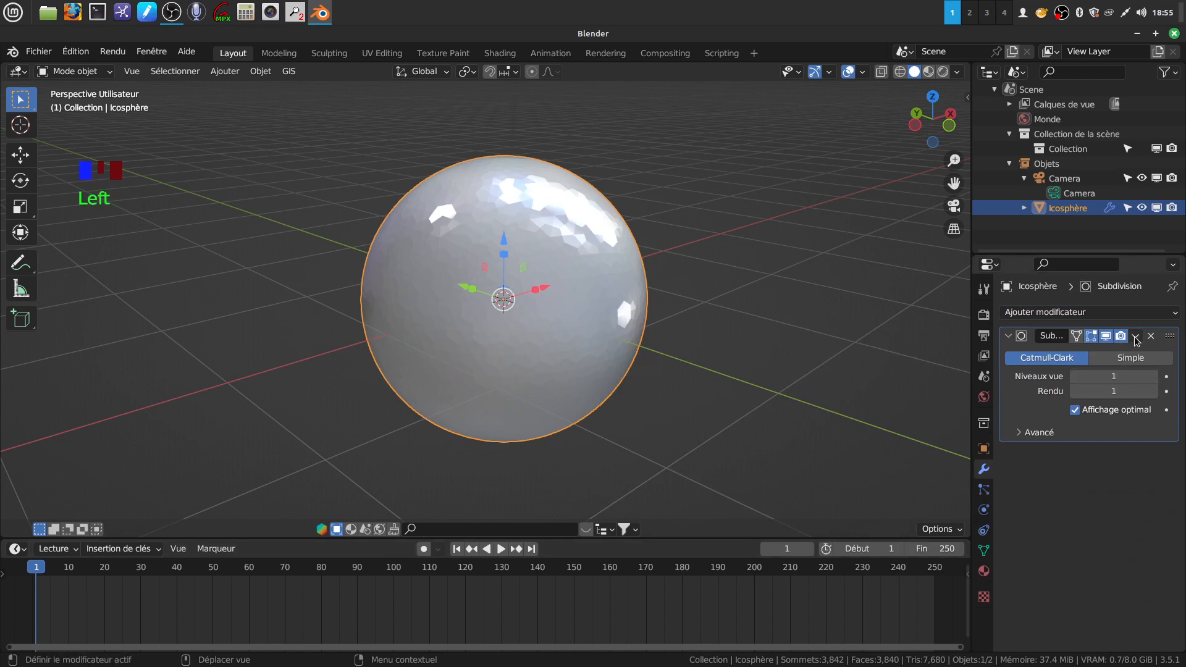
click(1135, 336)
click(1070, 358)
Examine the face layout of the subdivided ico sphere in Edit Mode, up close and from several angles.
middle_drag(544, 274, 559, 309)
key(Tab)
scroll(560, 319, up, 2)
scroll(560, 319, up, 2)
mouse_move(564, 265)
middle_down()
mouse_move(542, 262)
mouse_move(550, 215)
mouse_move(564, 257)
middle_up()
scroll(560, 270, up, 1)
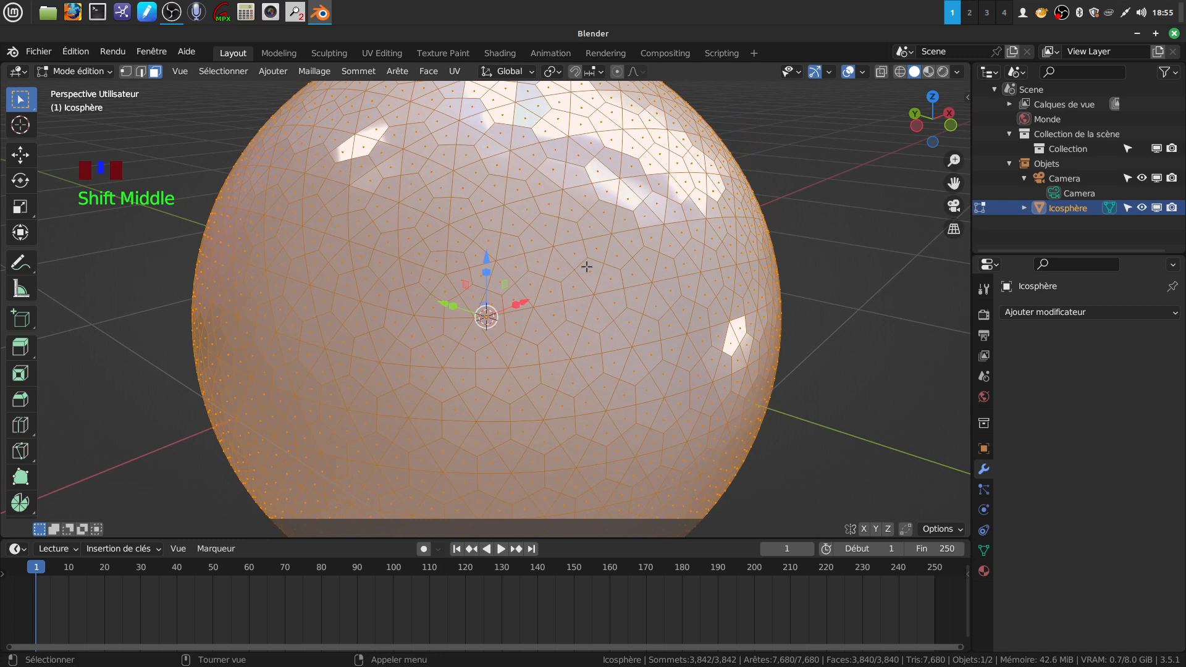
scroll(585, 262, up, 1)
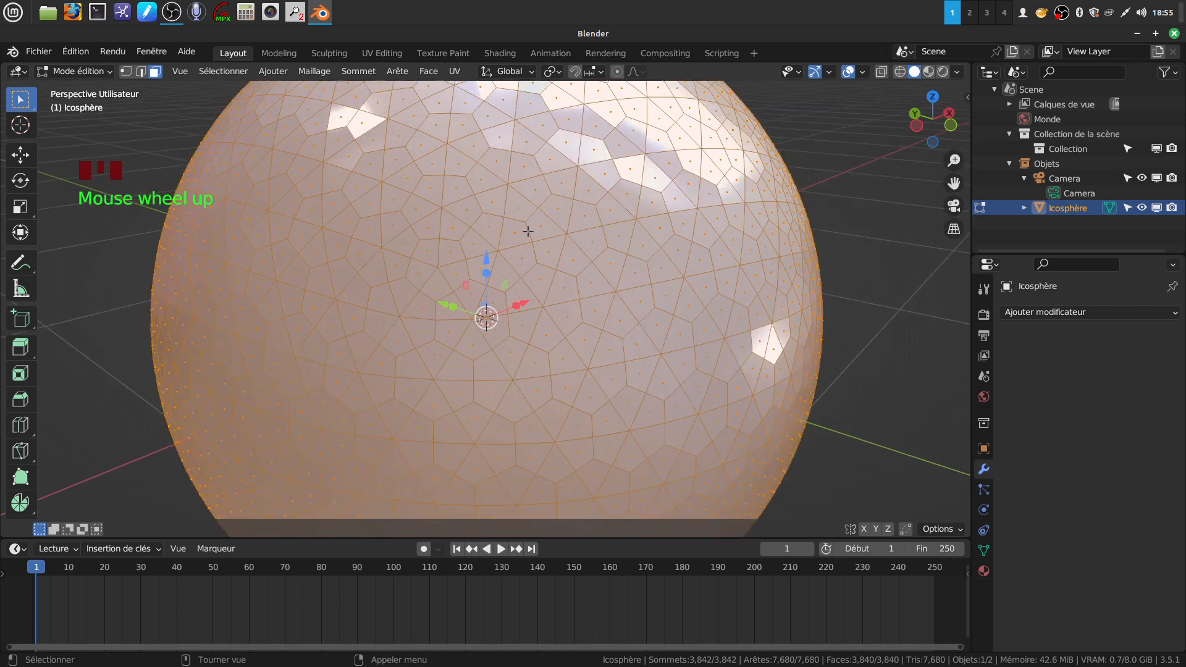
middle_drag(537, 191, 556, 337)
scroll(565, 213, down, 4)
scroll(569, 363, up, 1)
middle_drag(513, 238, 543, 244)
scroll(510, 240, down, 2)
scroll(492, 249, up, 1)
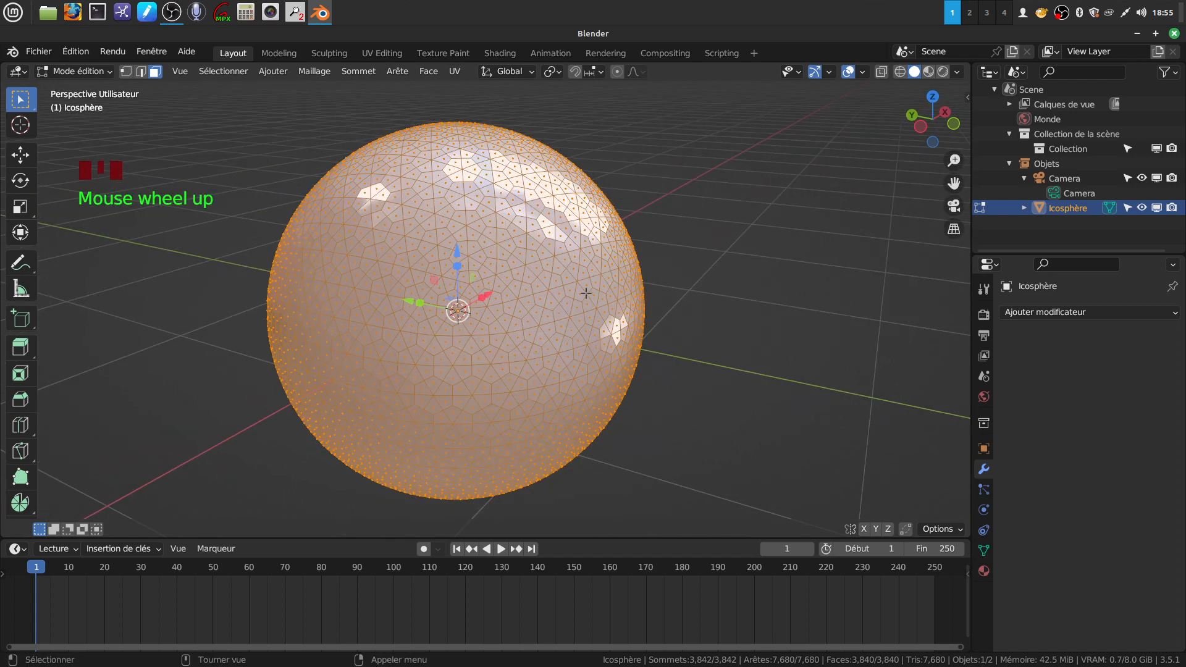
middle_drag(525, 357, 524, 356)
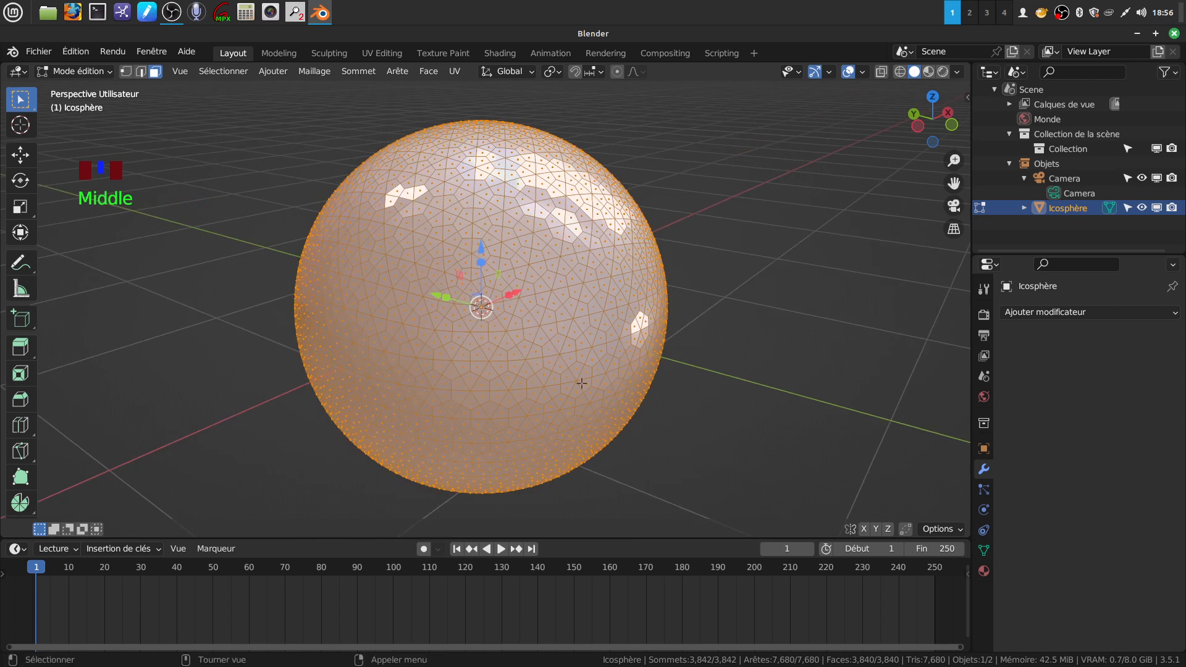
Return to Object Mode, add a Wireframe (Filaire) modifier to the ico sphere and deselect it.
key(Tab)
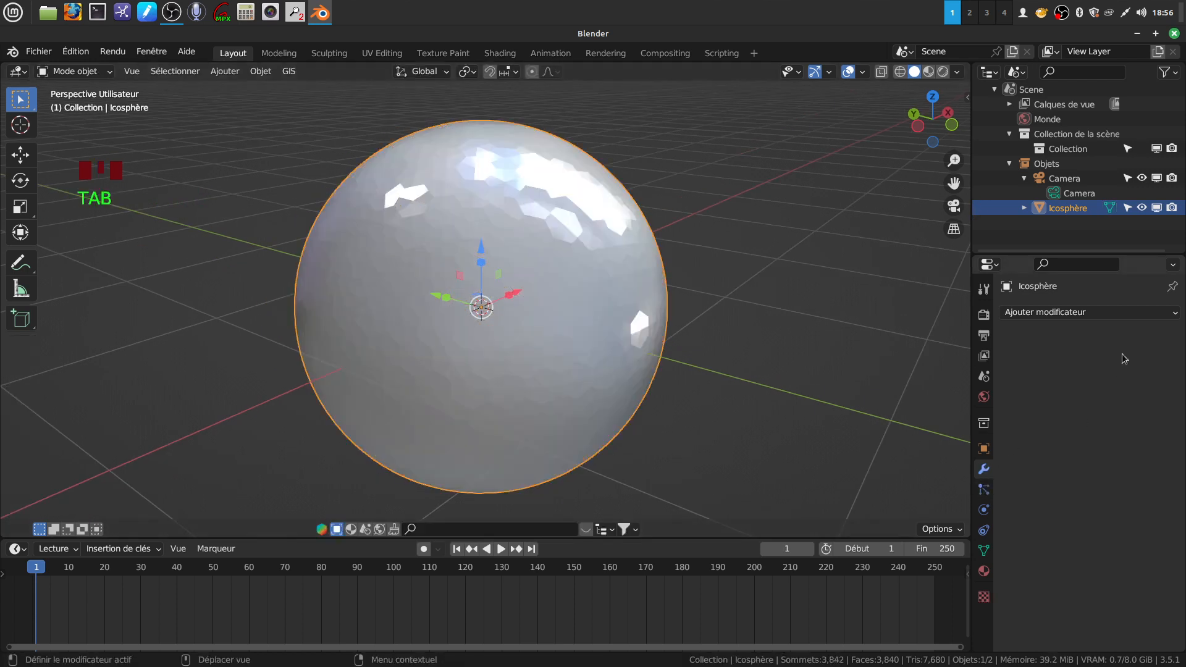
click(1175, 314)
click(1180, 311)
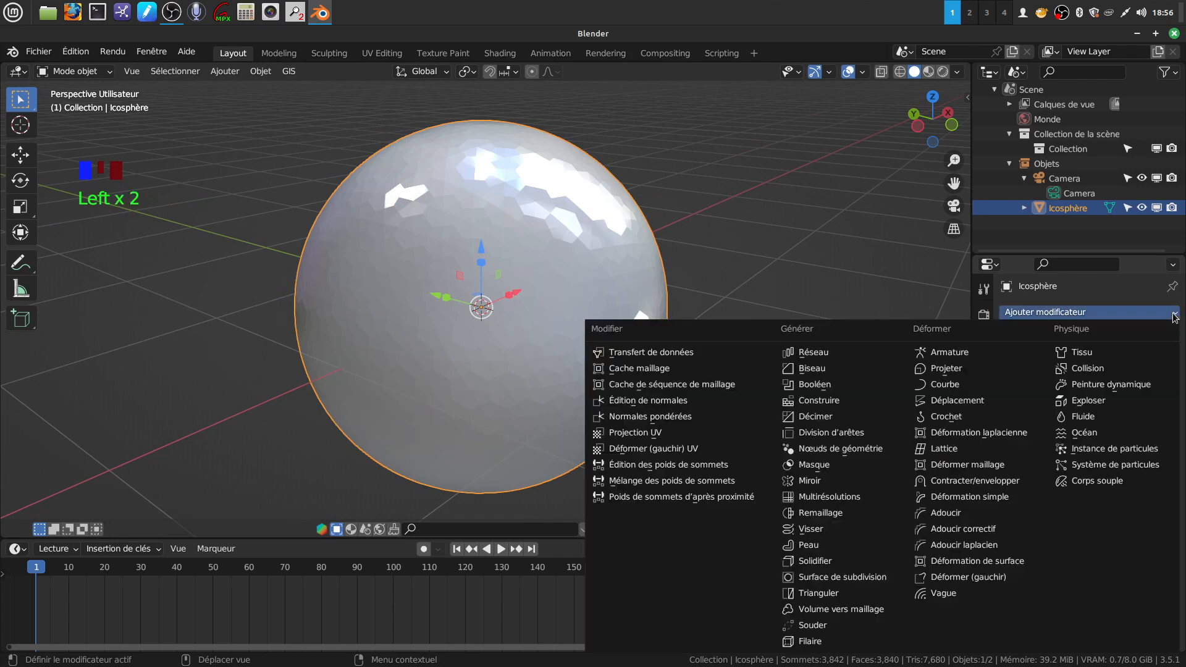
click(858, 643)
middle_drag(639, 330, 365, 267)
scroll(636, 368, up, 2)
scroll(619, 295, down, 3)
click(735, 288)
Inspect the wireframe lattice of the ico sphere from several angles and distances.
scroll(667, 302, up, 1)
scroll(665, 288, down, 1)
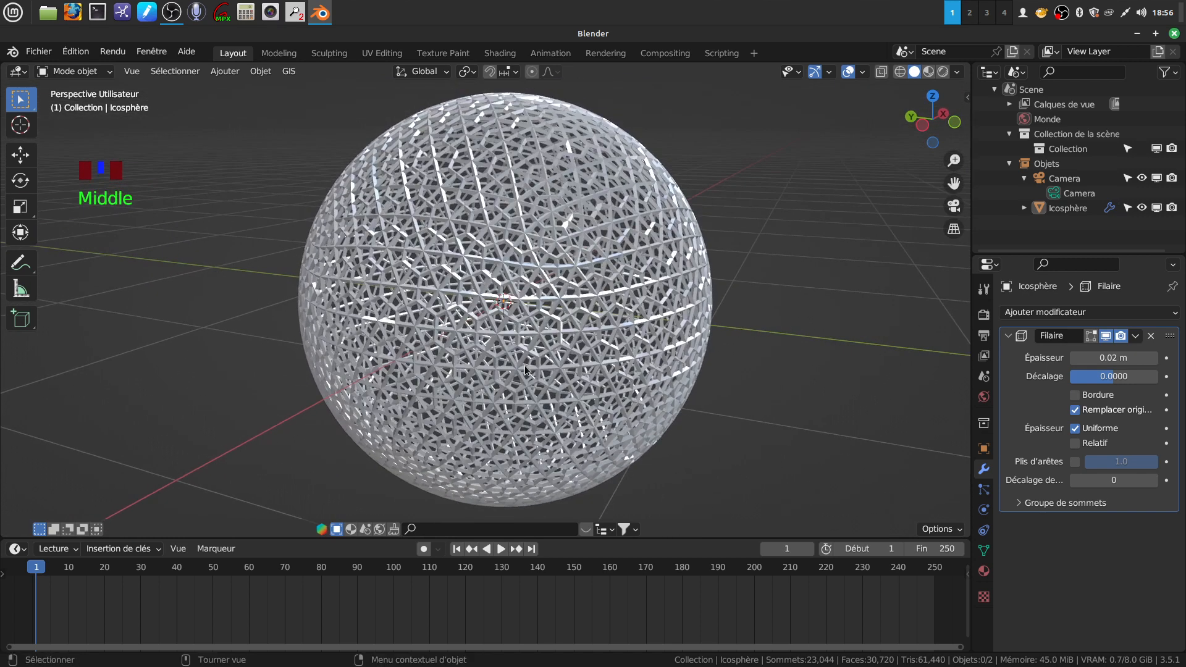
scroll(525, 371, up, 3)
middle_drag(526, 371, 515, 309)
scroll(515, 309, down, 2)
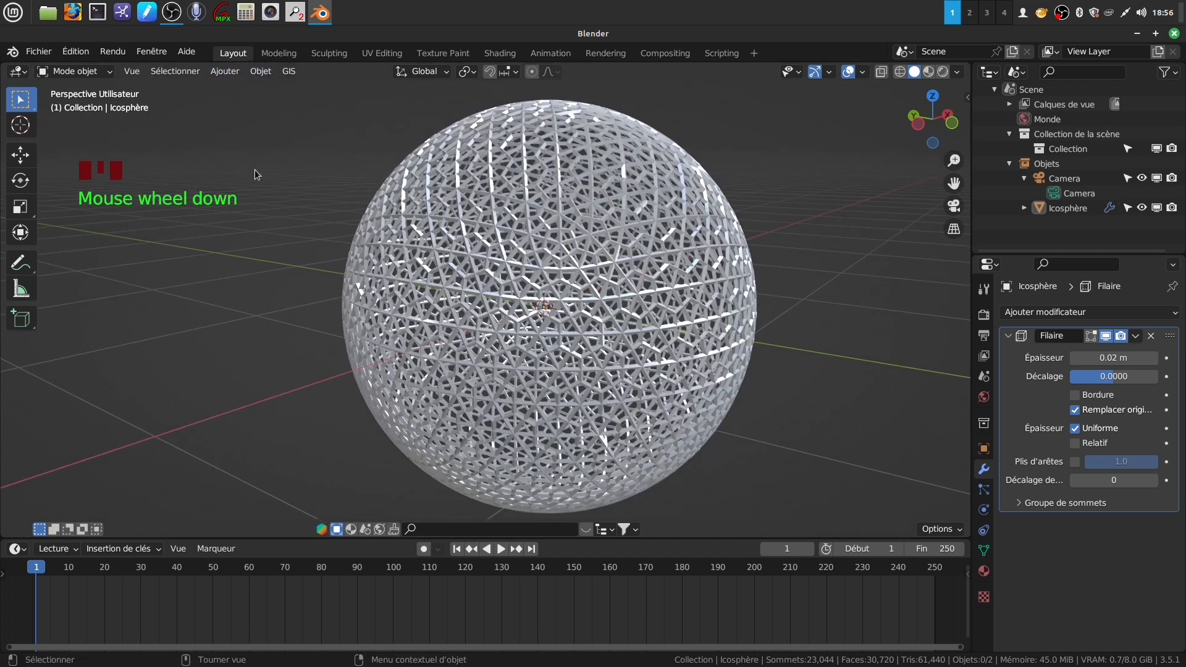
mouse_move(577, 209)
middle_down()
mouse_move(564, 215)
mouse_move(587, 216)
middle_up()
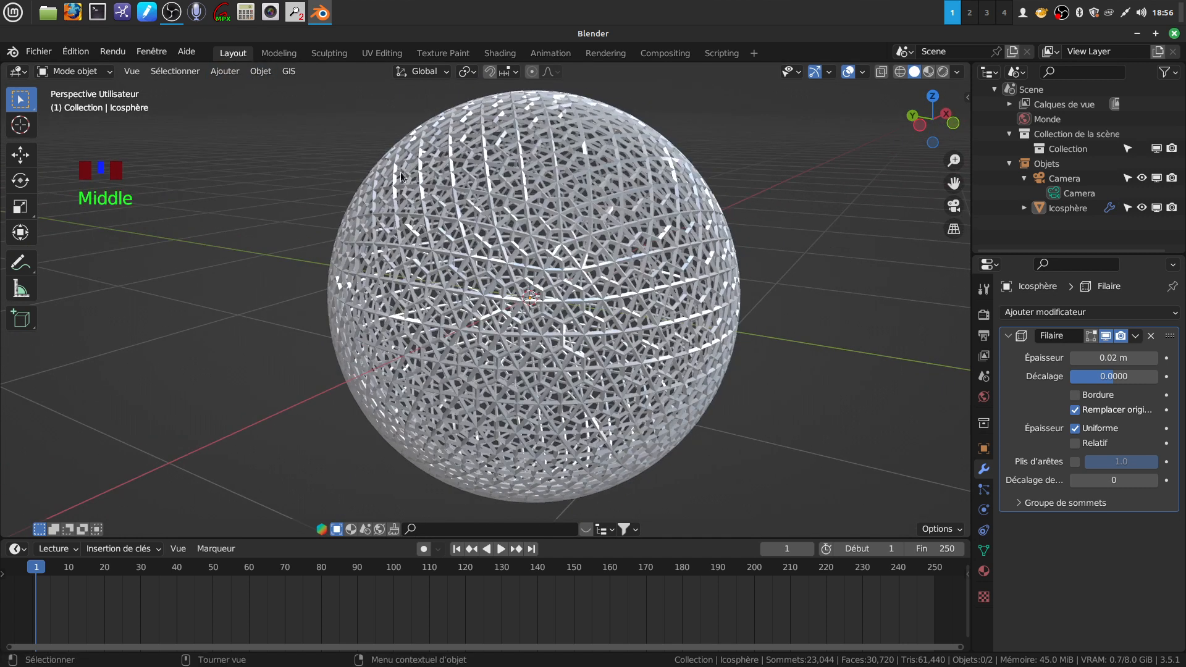
mouse_move(514, 264)
middle_down()
mouse_move(476, 246)
mouse_move(487, 228)
mouse_move(503, 265)
middle_up()
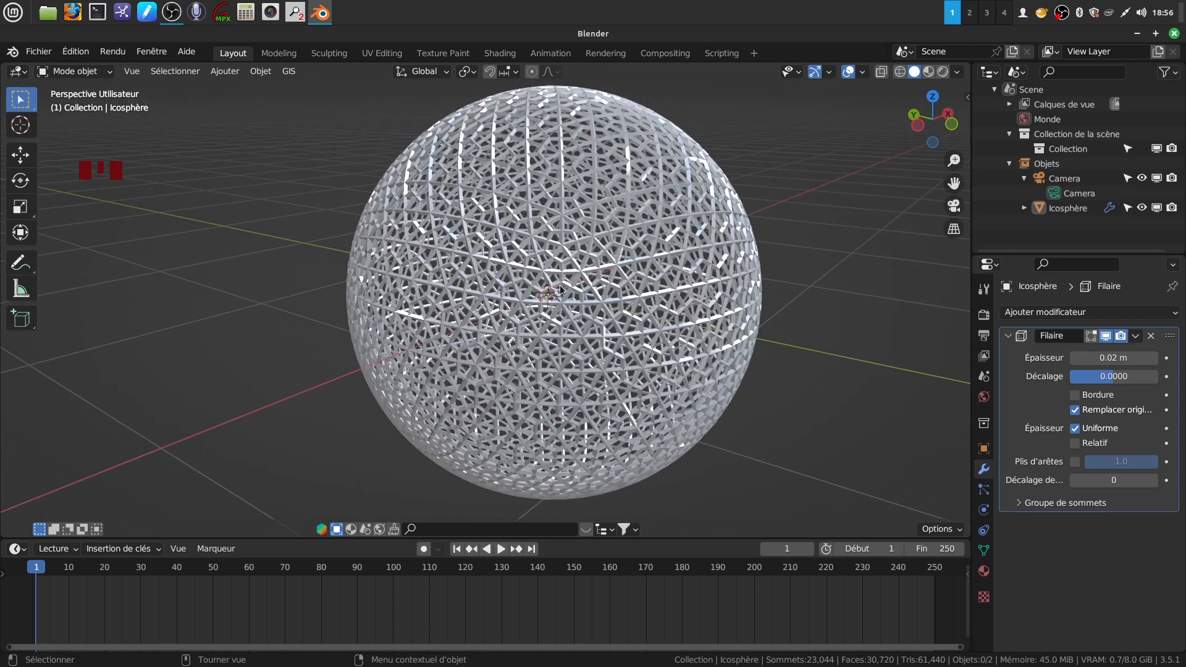
middle_drag(566, 286, 556, 286)
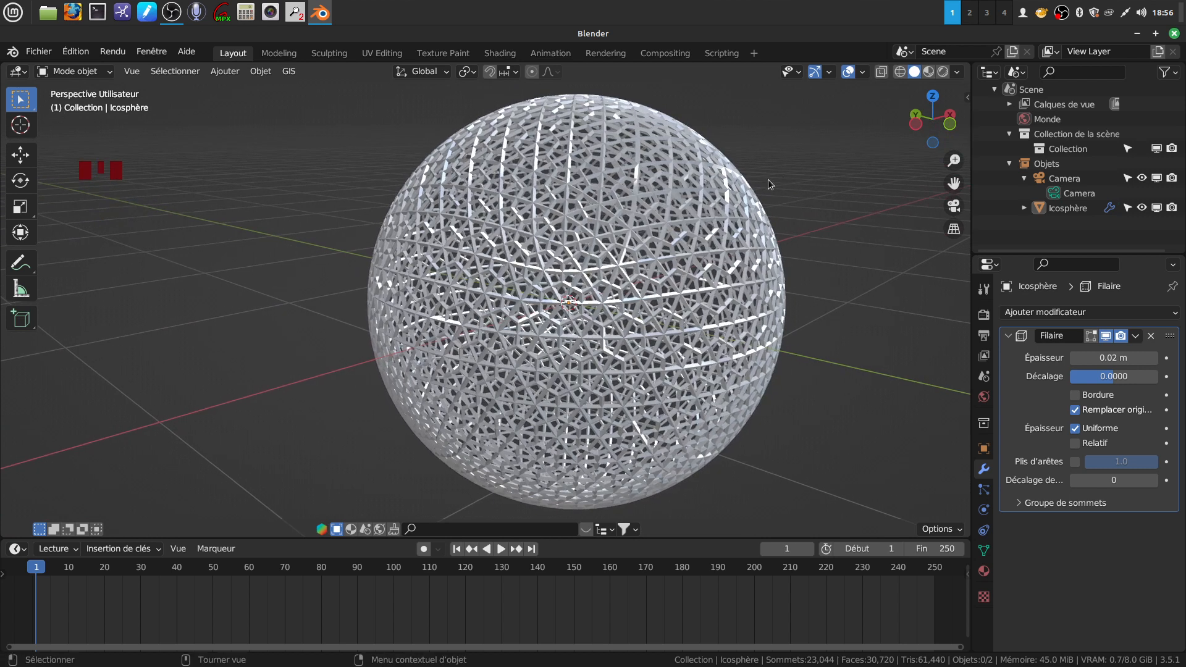
right_click(1062, 13)
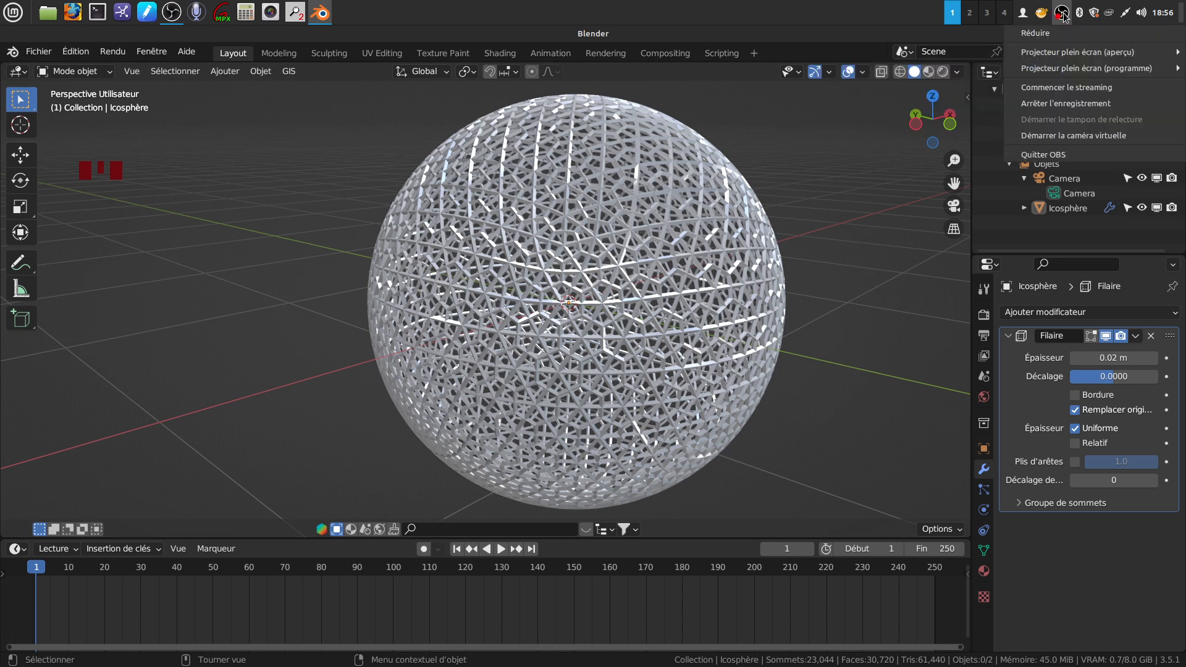